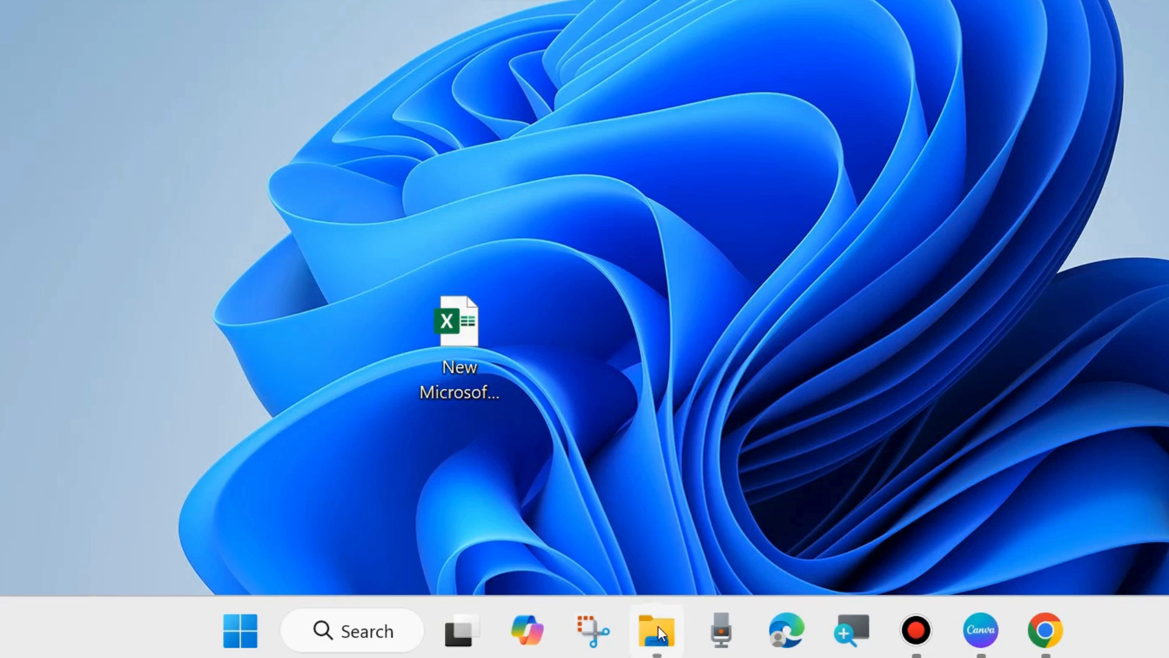
# - Browse the file thumbnails on New Volume (D:) in File Explorer and check which icon layout the folder uses
pyautogui.click(657, 626)
pyautogui.scroll(3, 606, 431)
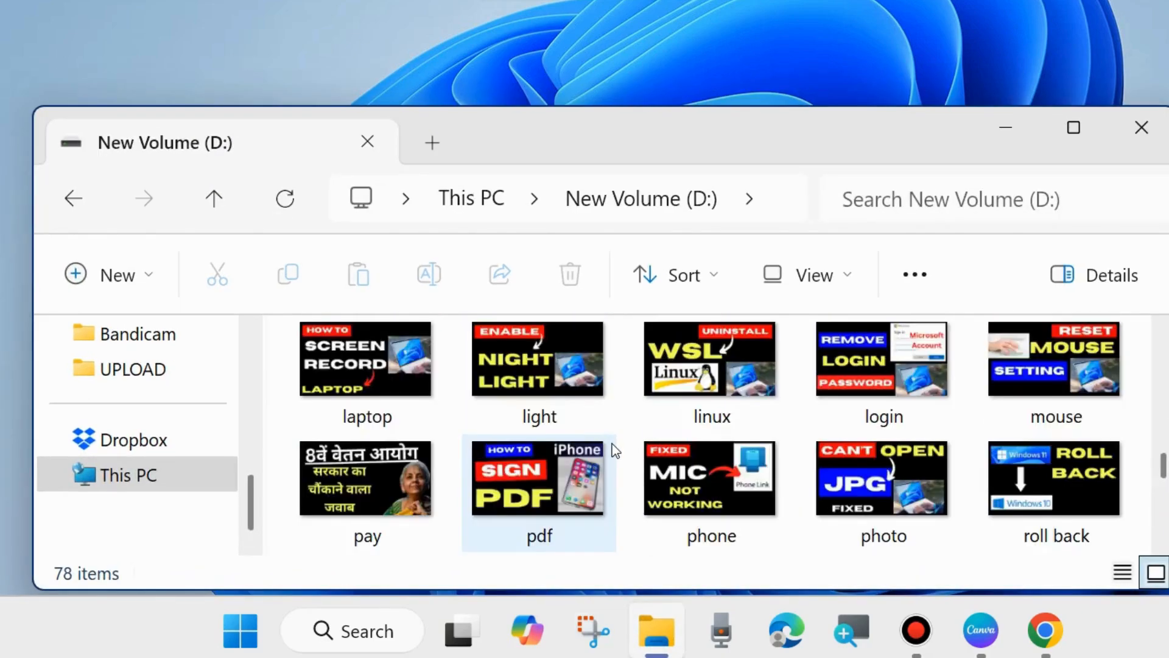
pyautogui.scroll(-5, 613, 445)
pyautogui.scroll(15, 612, 444)
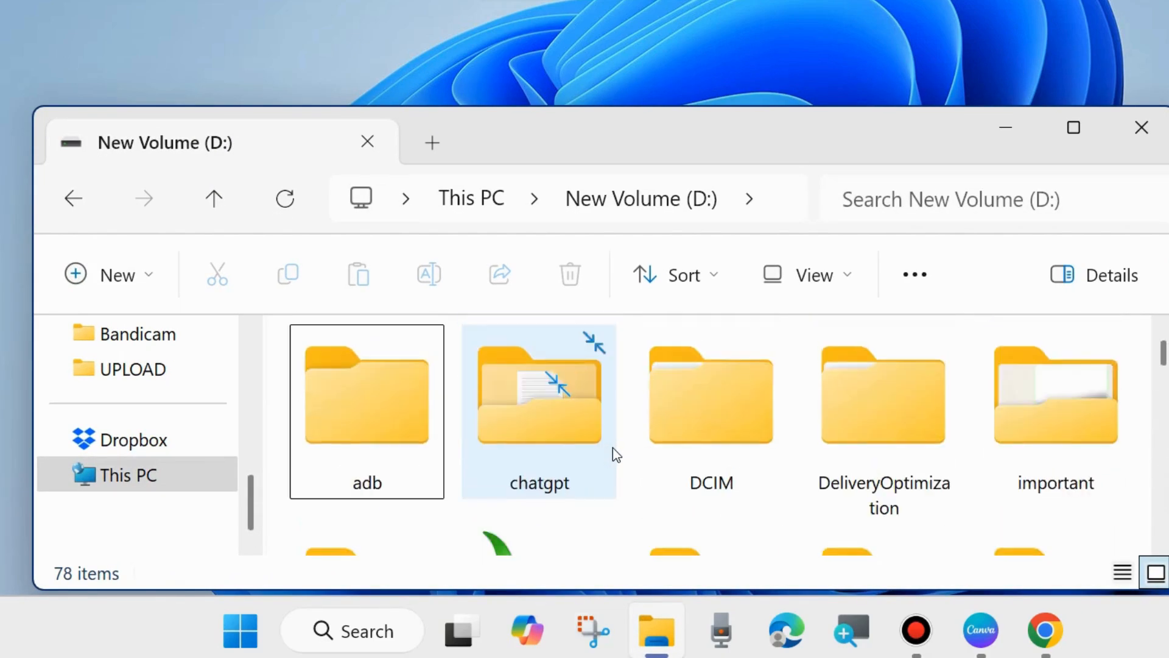
pyautogui.scroll(-8, 613, 450)
pyautogui.scroll(8, 613, 450)
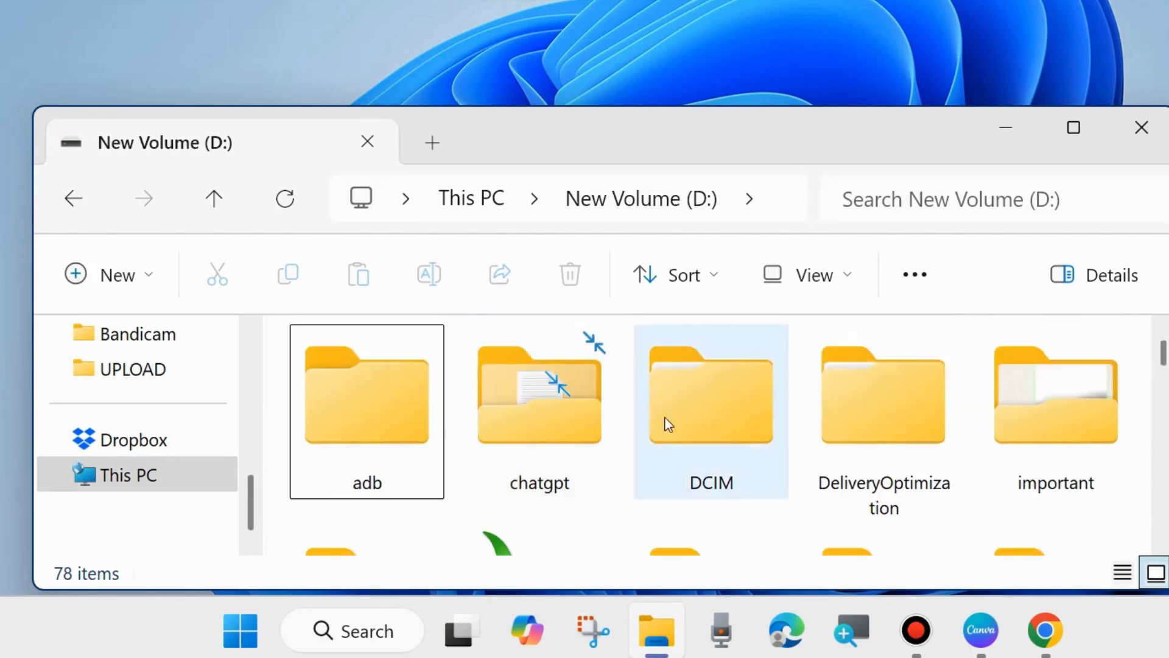
pyautogui.click(849, 281)
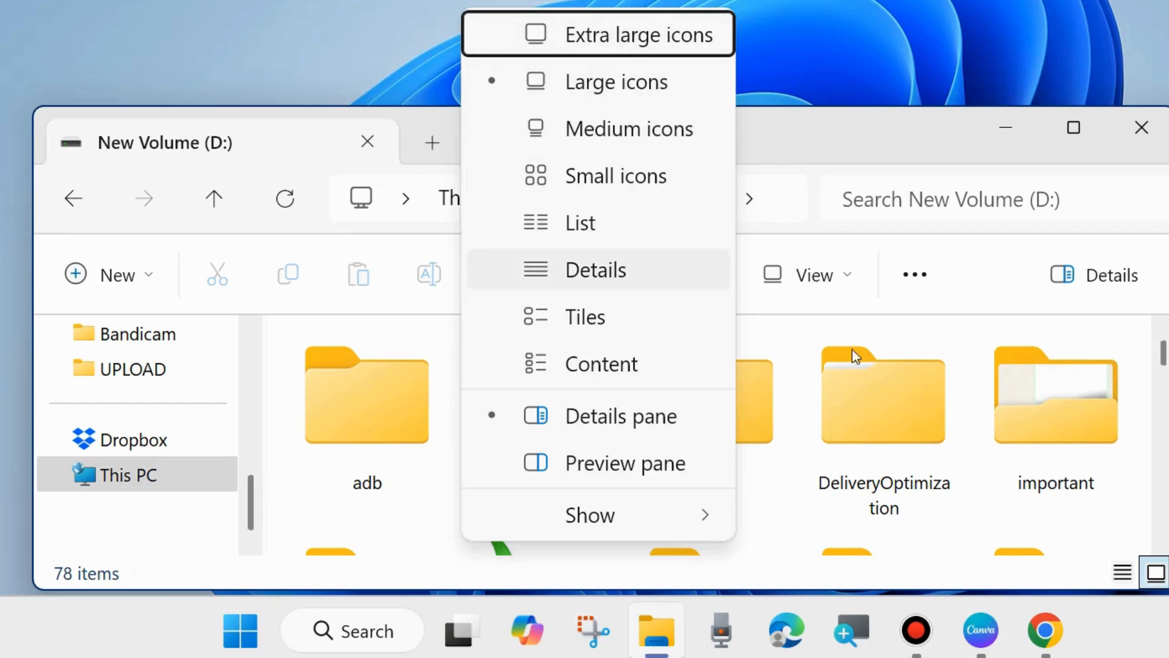
pyautogui.click(1142, 133)
pyautogui.click(1143, 131)
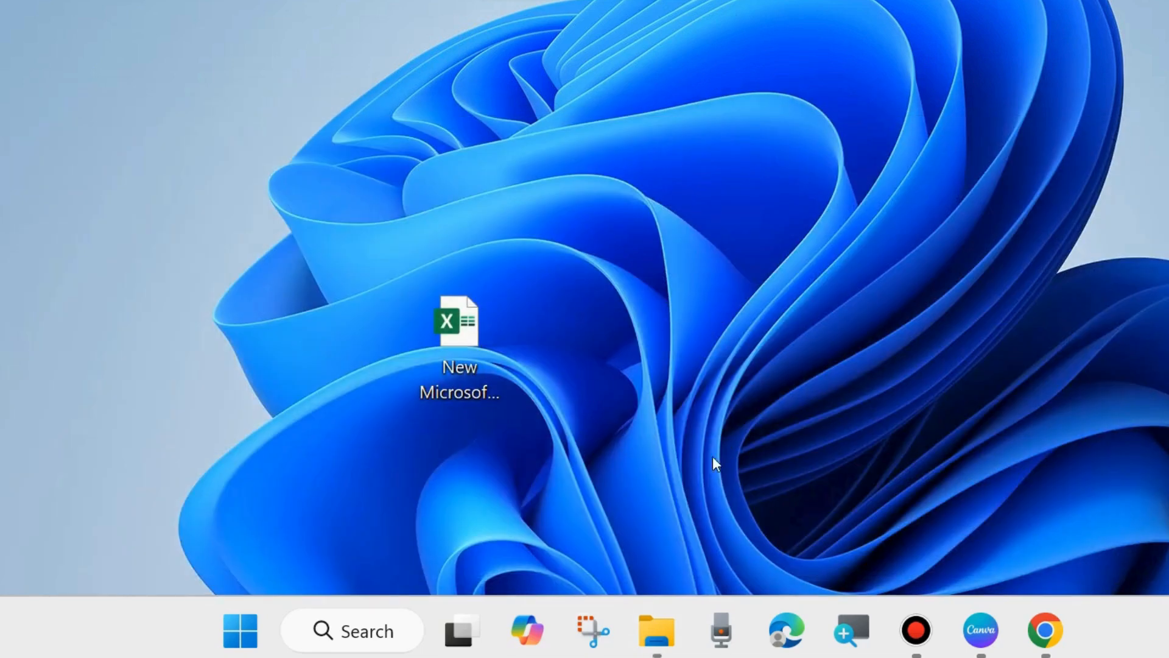
# - Bring the New Volume (D:) window back and select the DCIM folder to inspect its preview and details
pyautogui.click(670, 627)
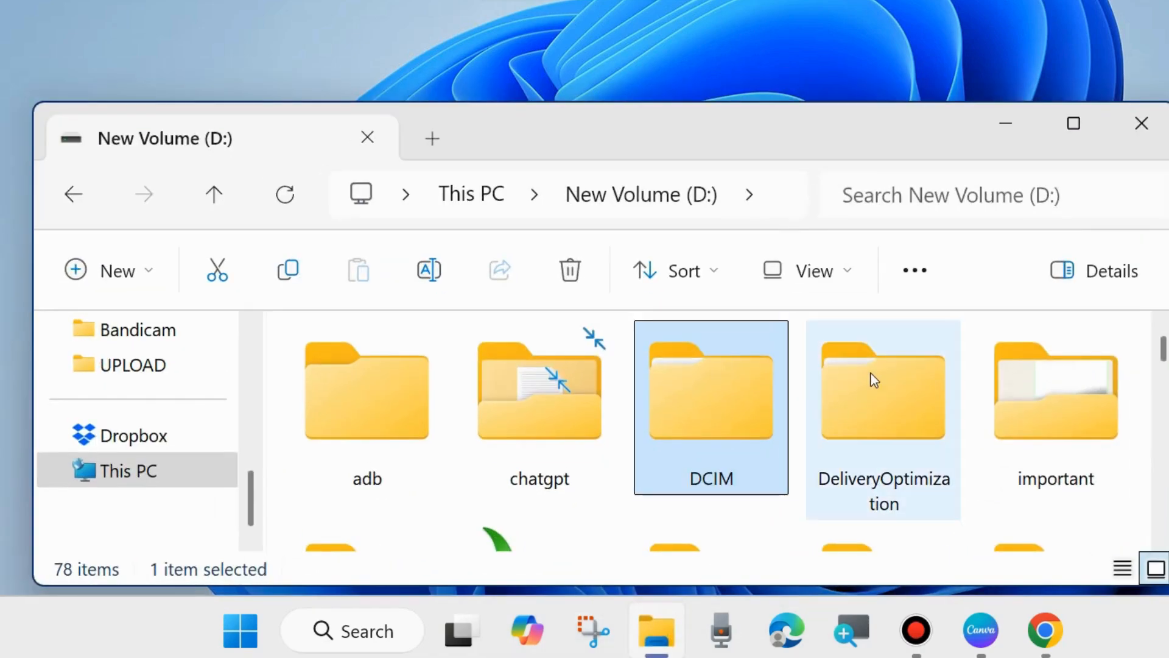
pyautogui.click(561, 403)
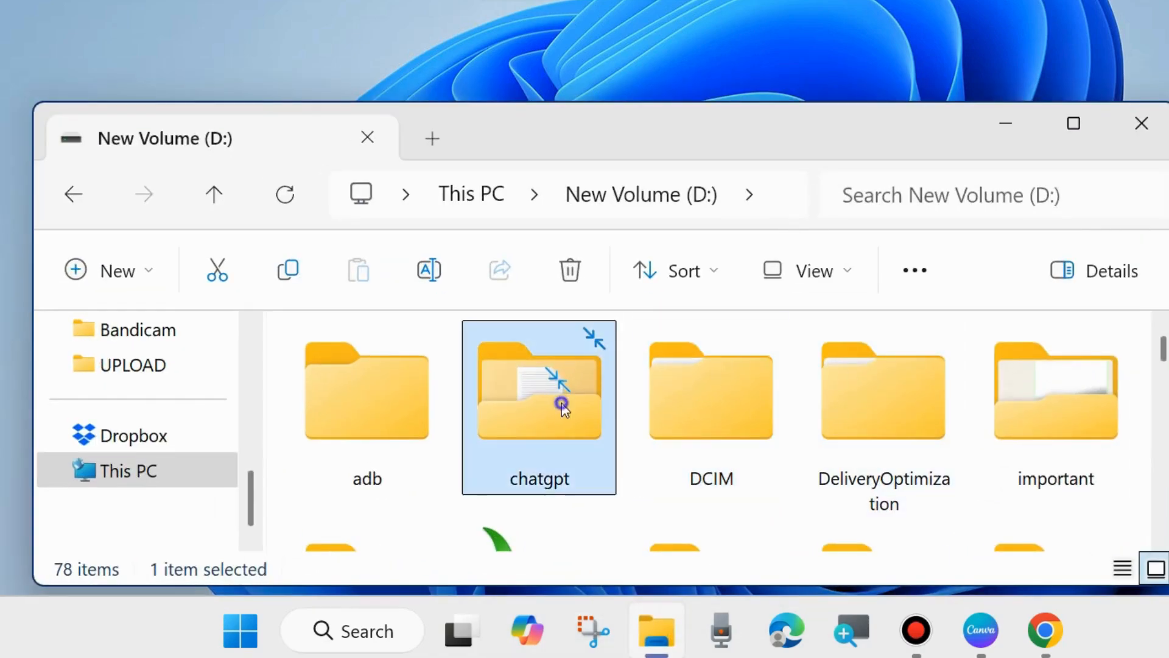
pyautogui.click(707, 405)
pyautogui.moveTo(700, 413)
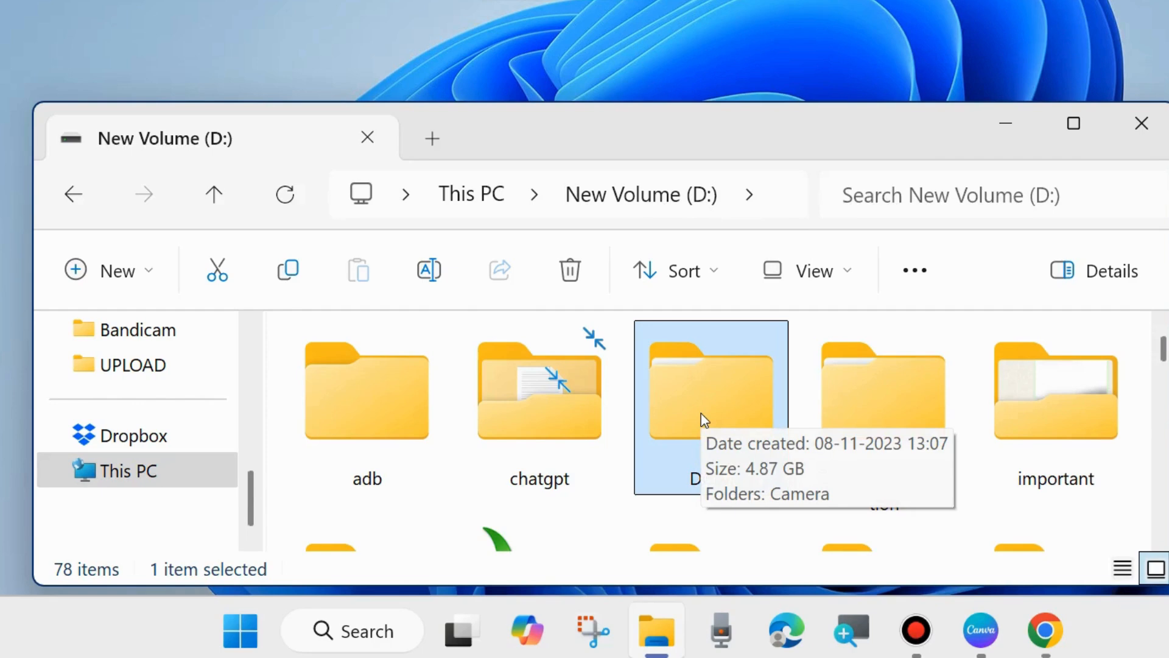
# - Check the "Always show icons, never thumbnails" setting in the advanced view settings of Folder Options, accept the dialog and minimize File Explorer
pyautogui.click(916, 273)
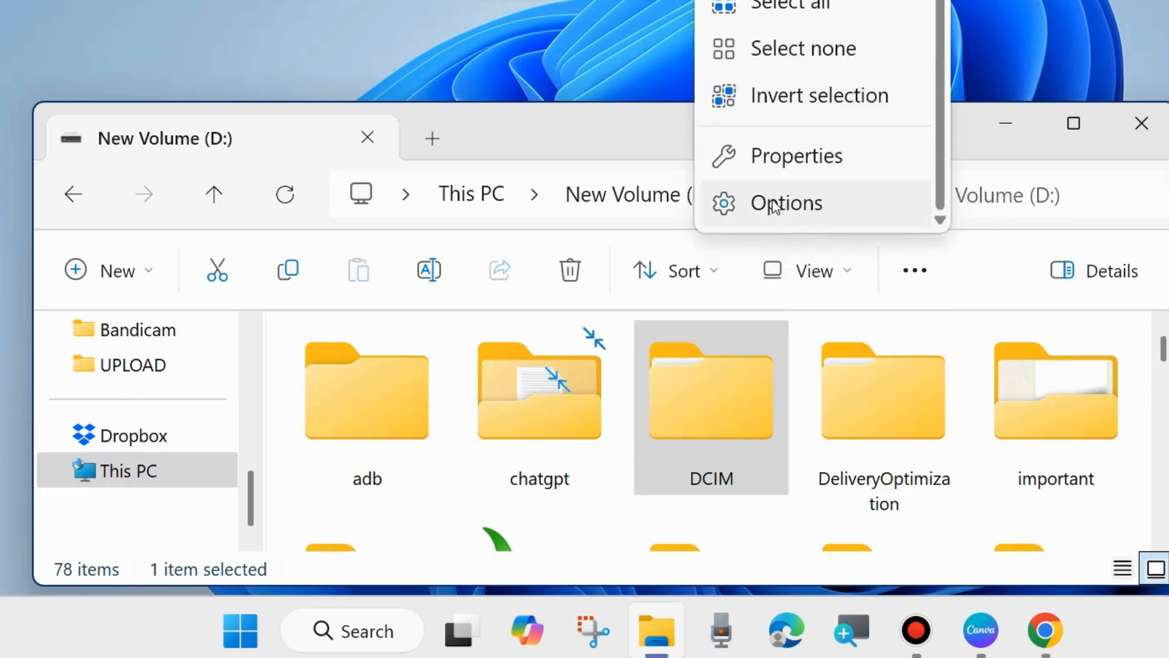
pyautogui.click(790, 205)
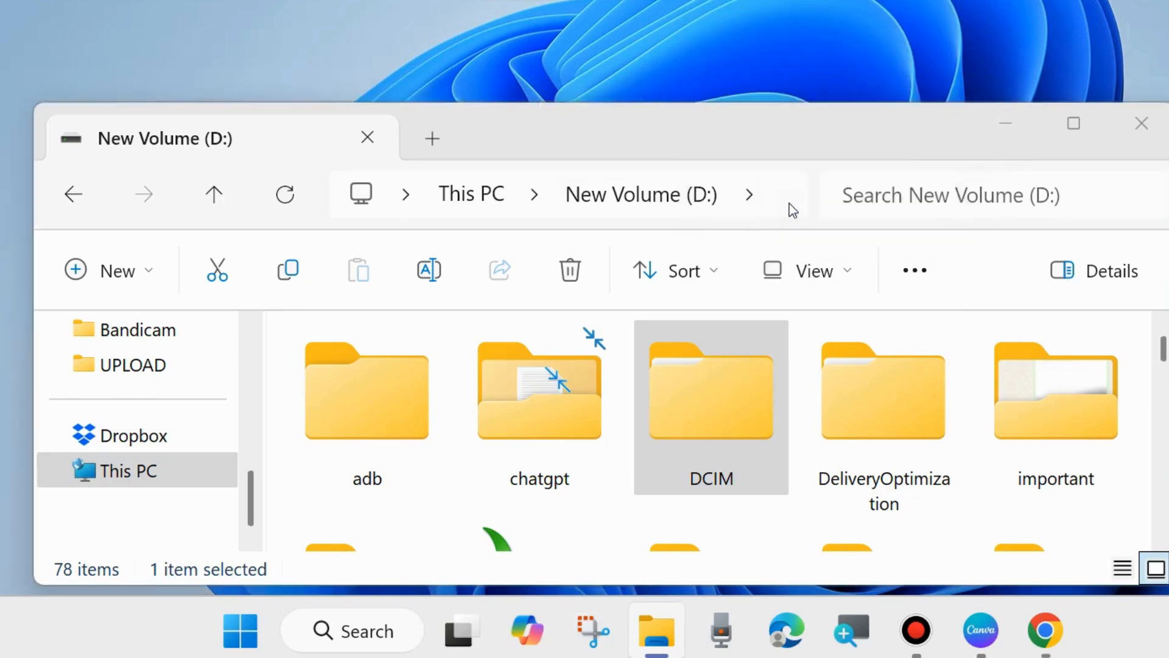
pyautogui.moveTo(404, 0); pyautogui.dragTo(605, 9)
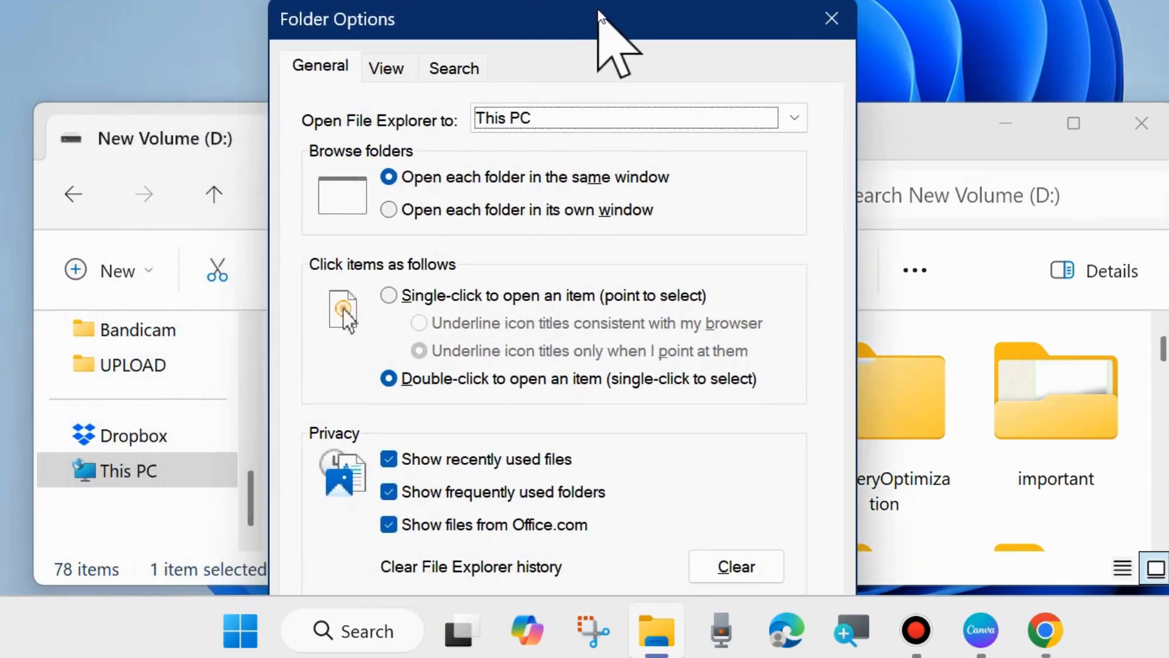
pyautogui.click(390, 73)
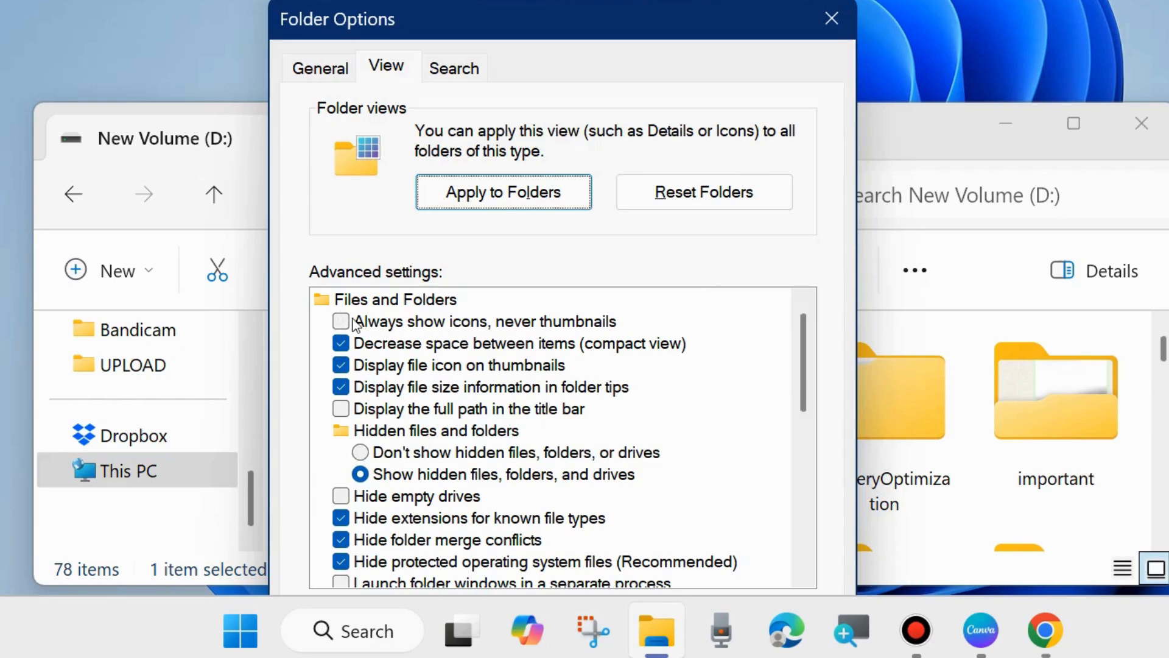
pyautogui.moveTo(587, 26); pyautogui.dragTo(576, 0)
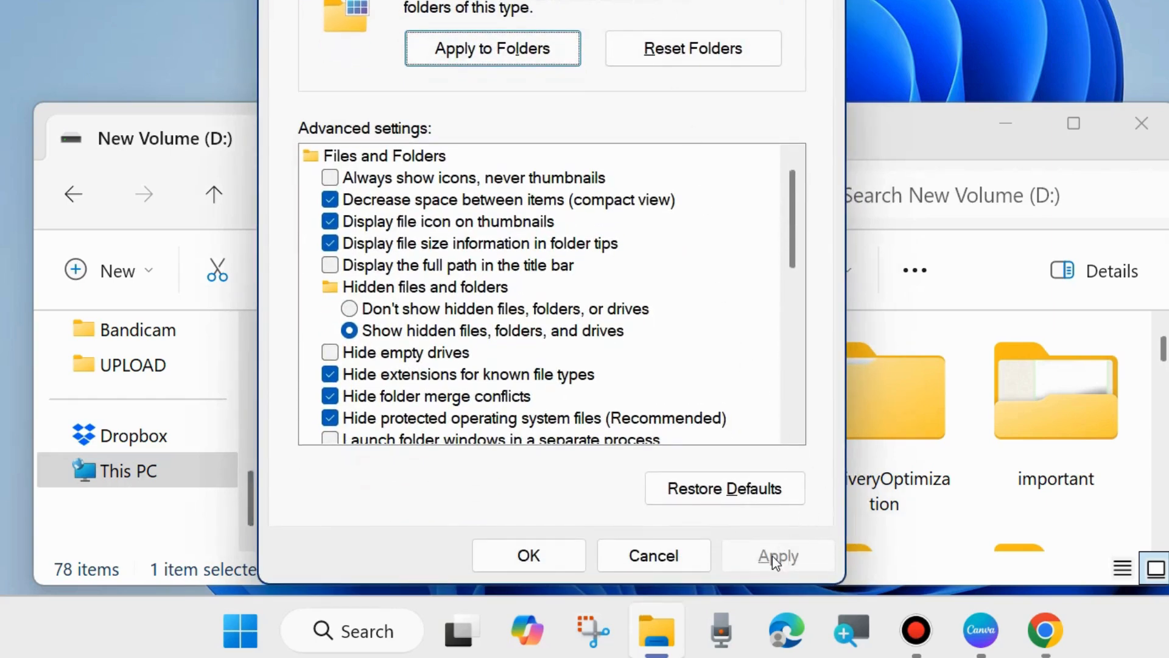
pyautogui.click(521, 555)
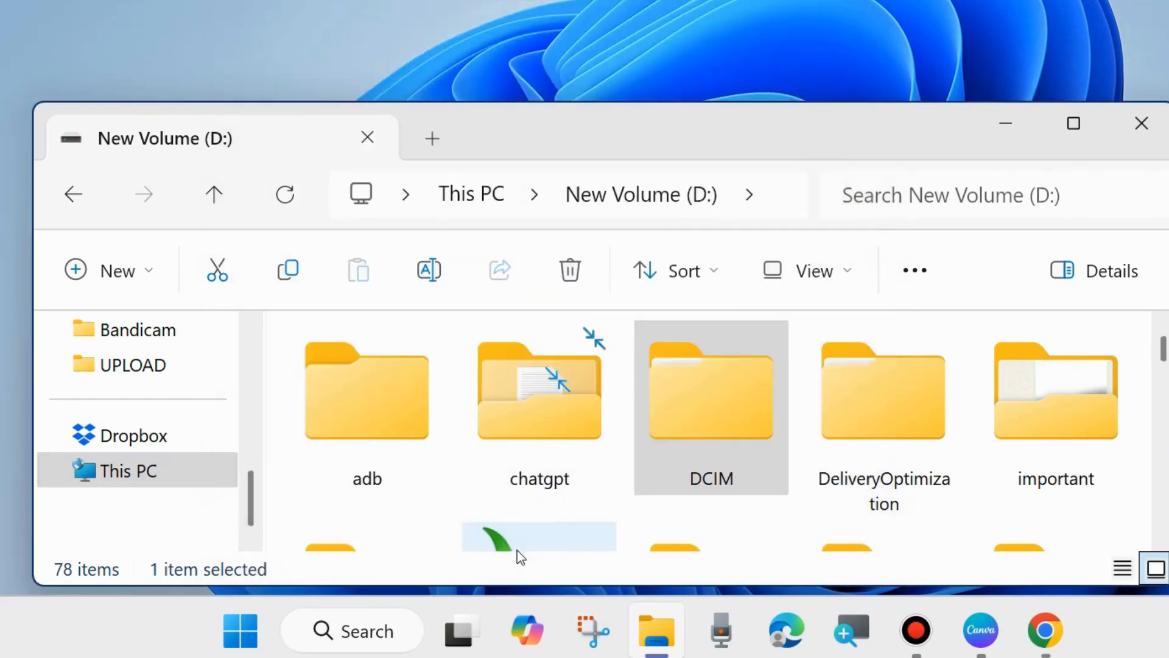
pyautogui.click(1006, 122)
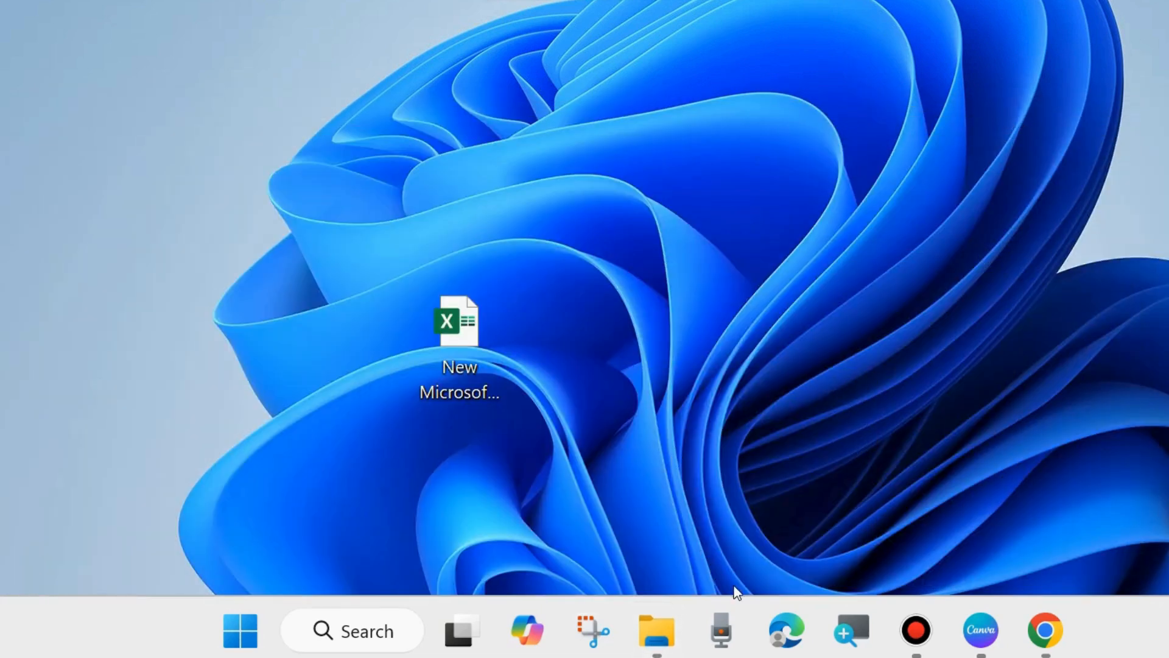
# - Reopen Folder Options from New Volume (D:), review the advanced view settings again, and accept them before minimizing File Explorer
pyautogui.click(664, 630)
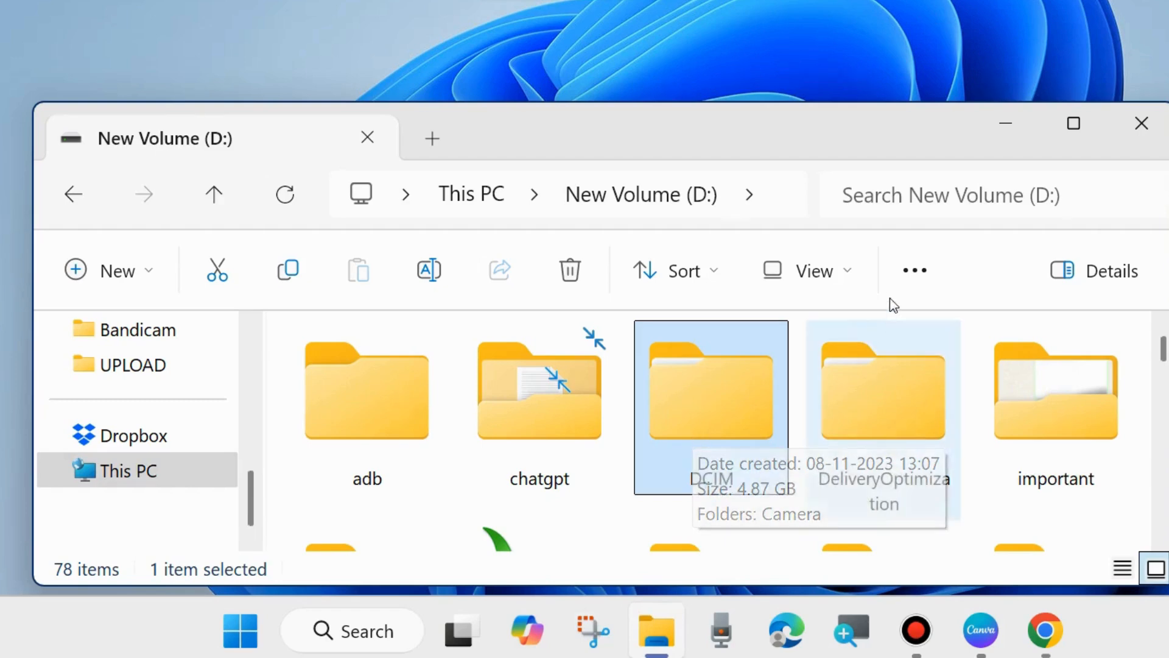
pyautogui.click(915, 270)
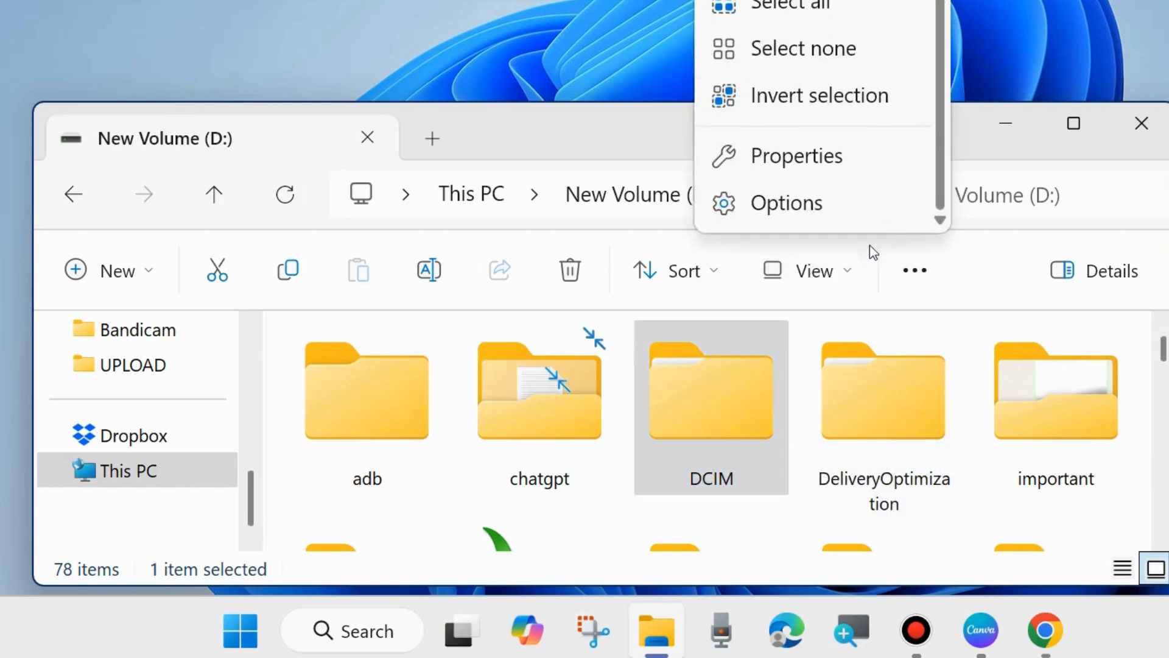
pyautogui.click(790, 207)
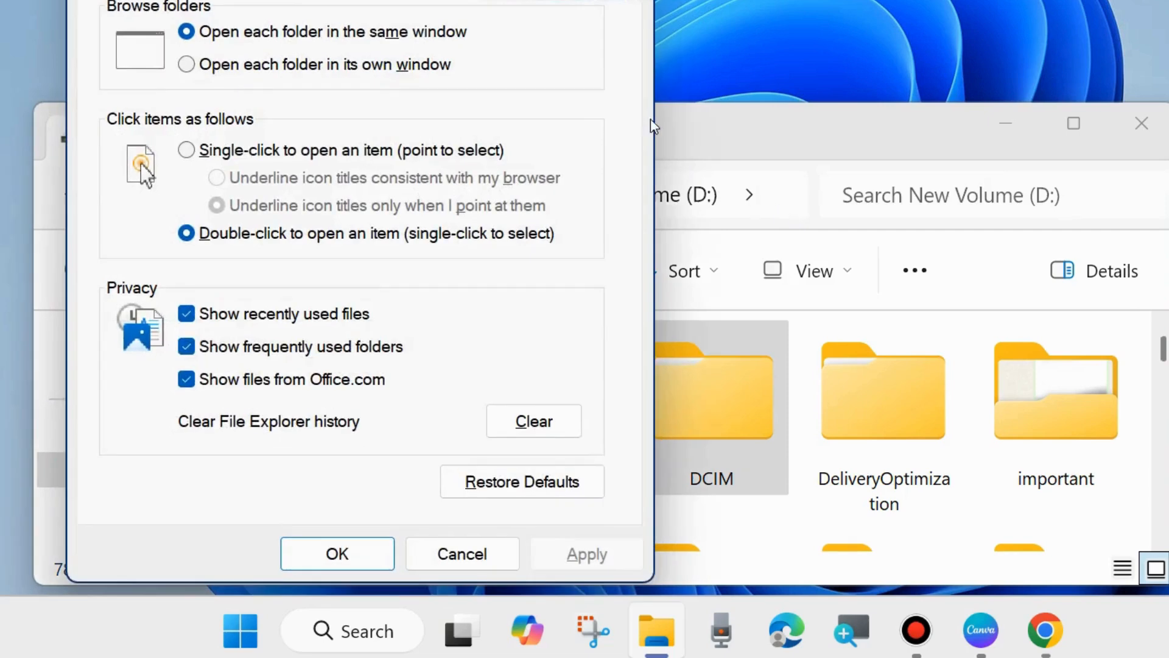
pyautogui.moveTo(424, 2); pyautogui.dragTo(664, 46)
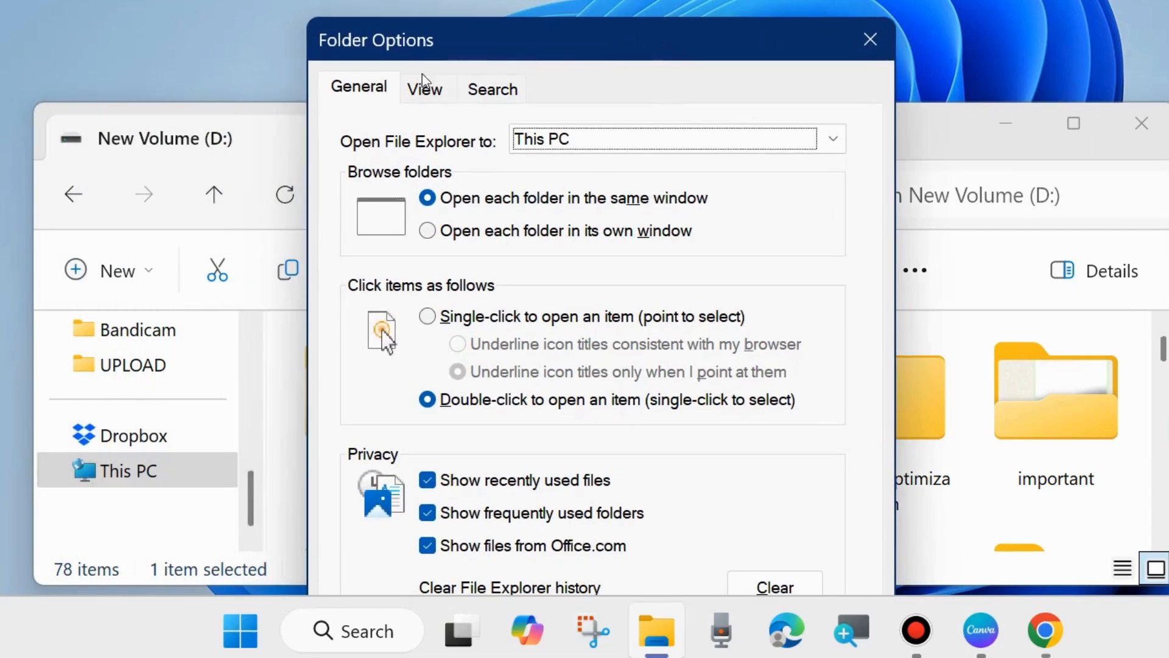
pyautogui.click(425, 92)
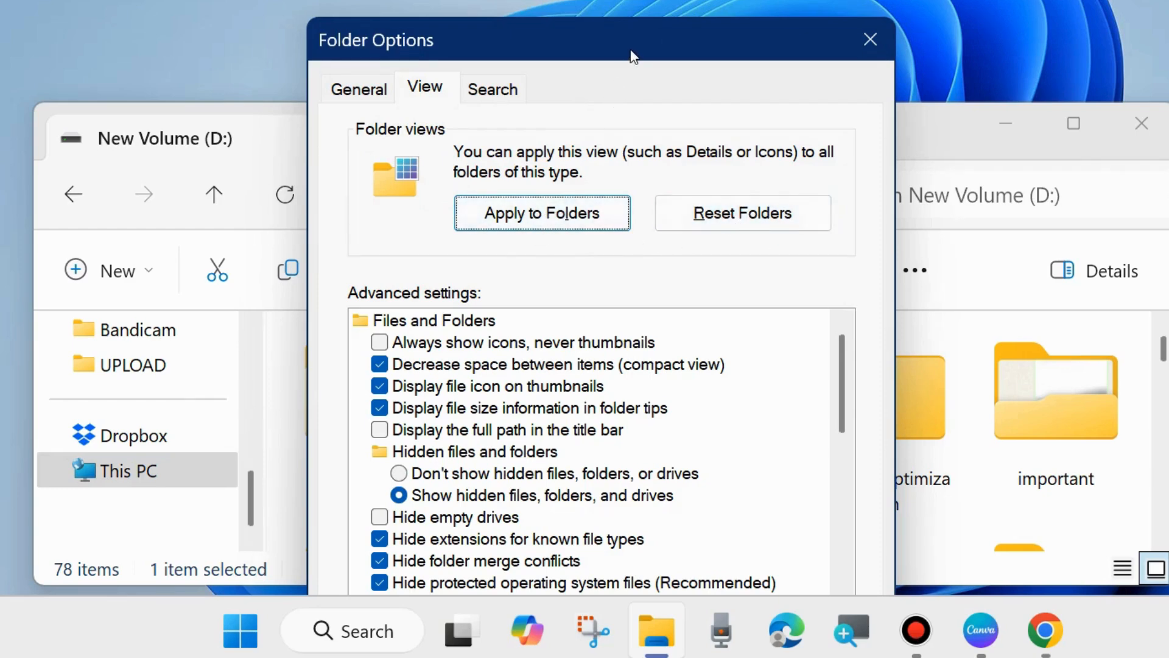
pyautogui.moveTo(633, 55); pyautogui.dragTo(654, 0)
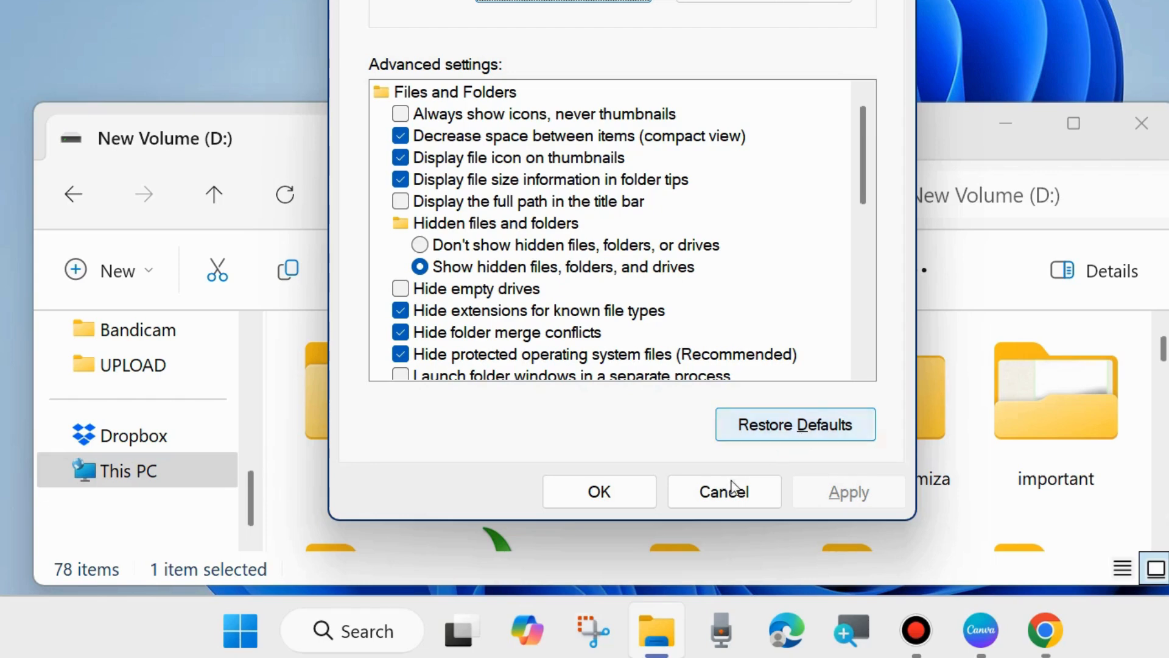
pyautogui.click(630, 503)
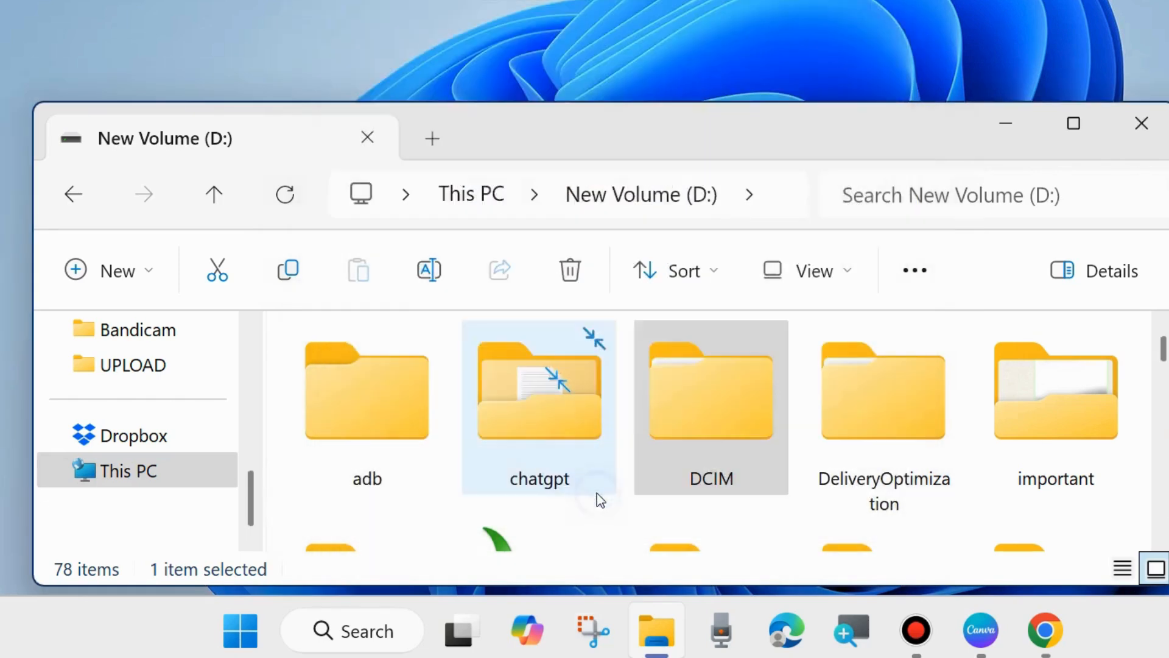
pyautogui.click(1008, 124)
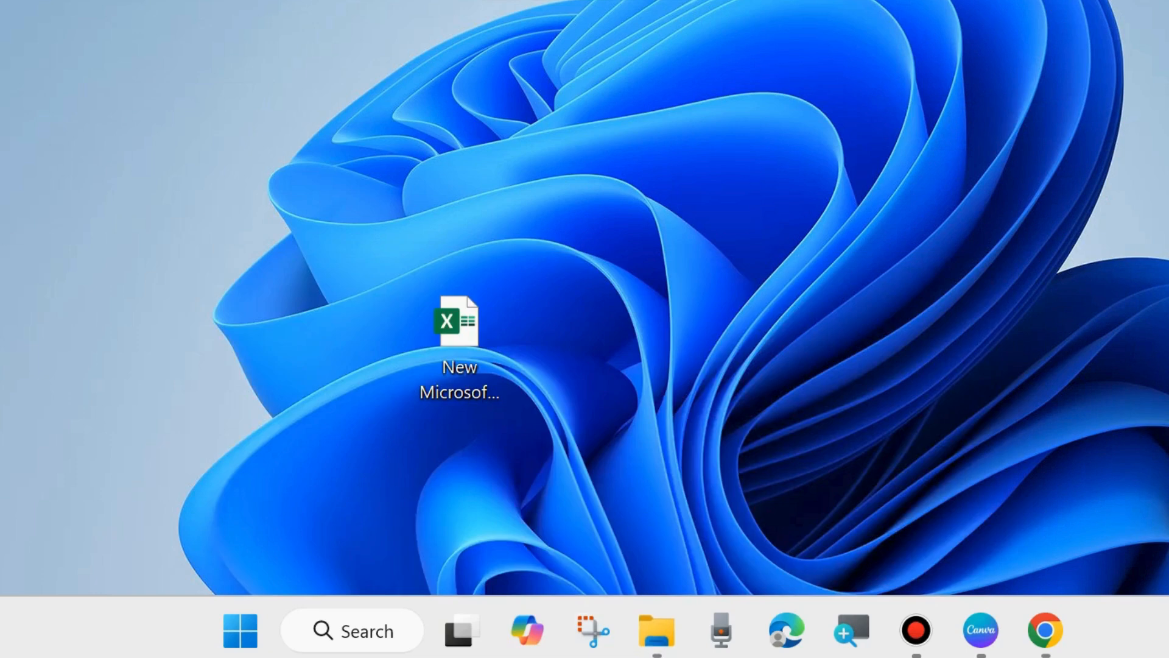
# - Search Windows for "system properties" and open the advanced system settings in System Properties
pyautogui.click(336, 634)
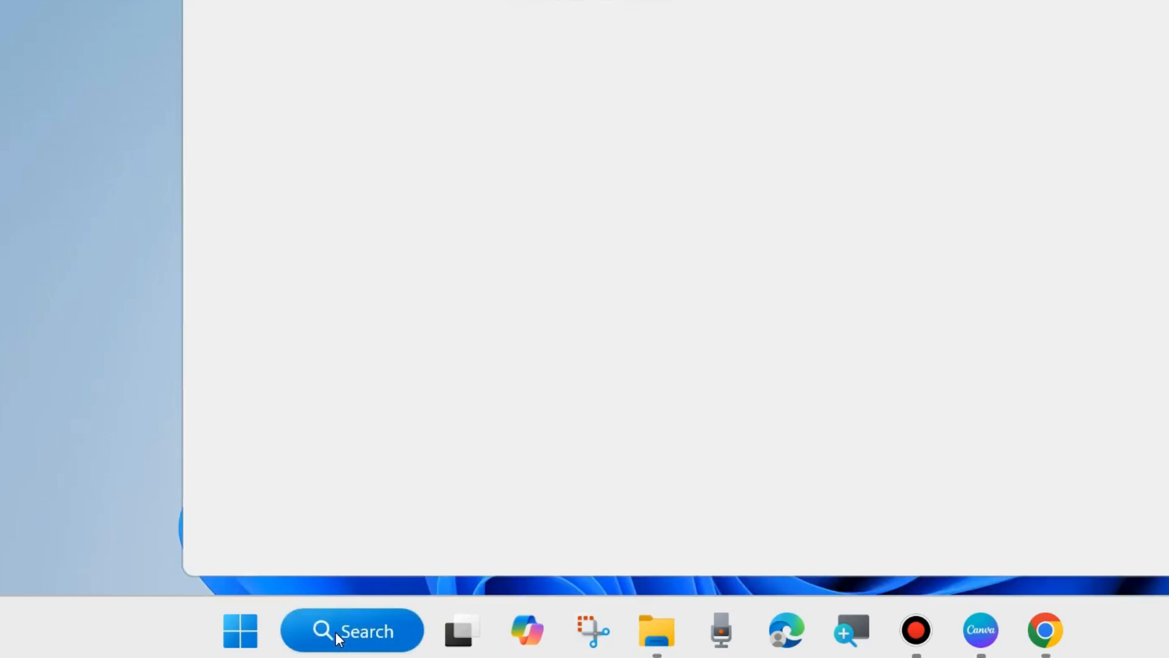
pyautogui.write('syste')
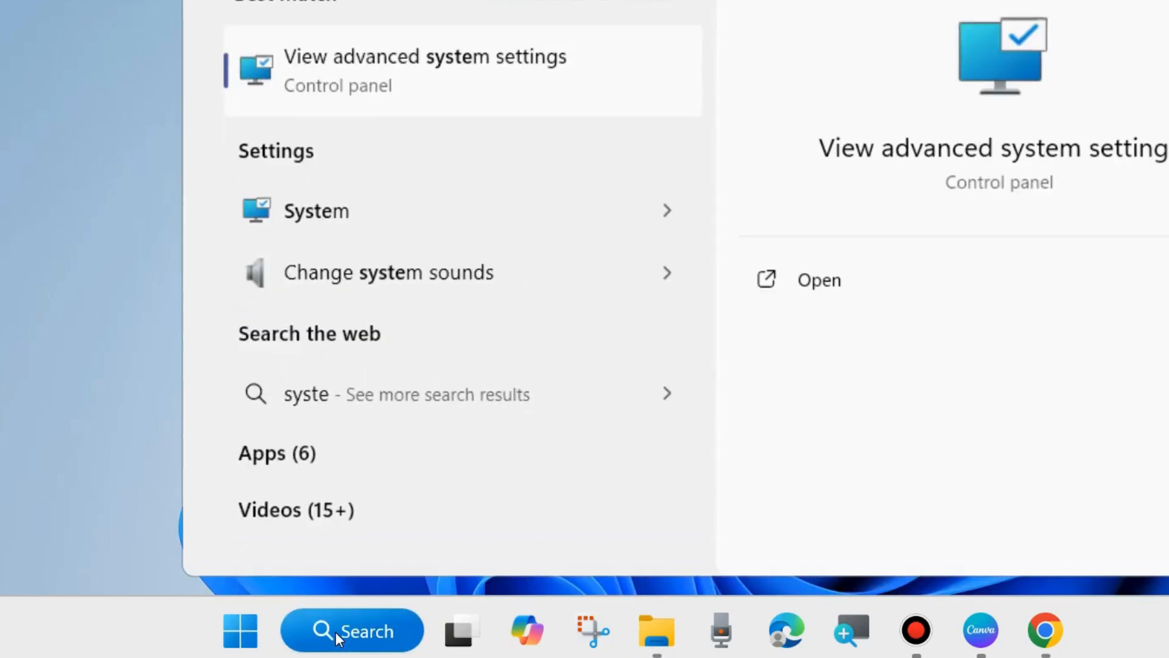
pyautogui.write('m prop')
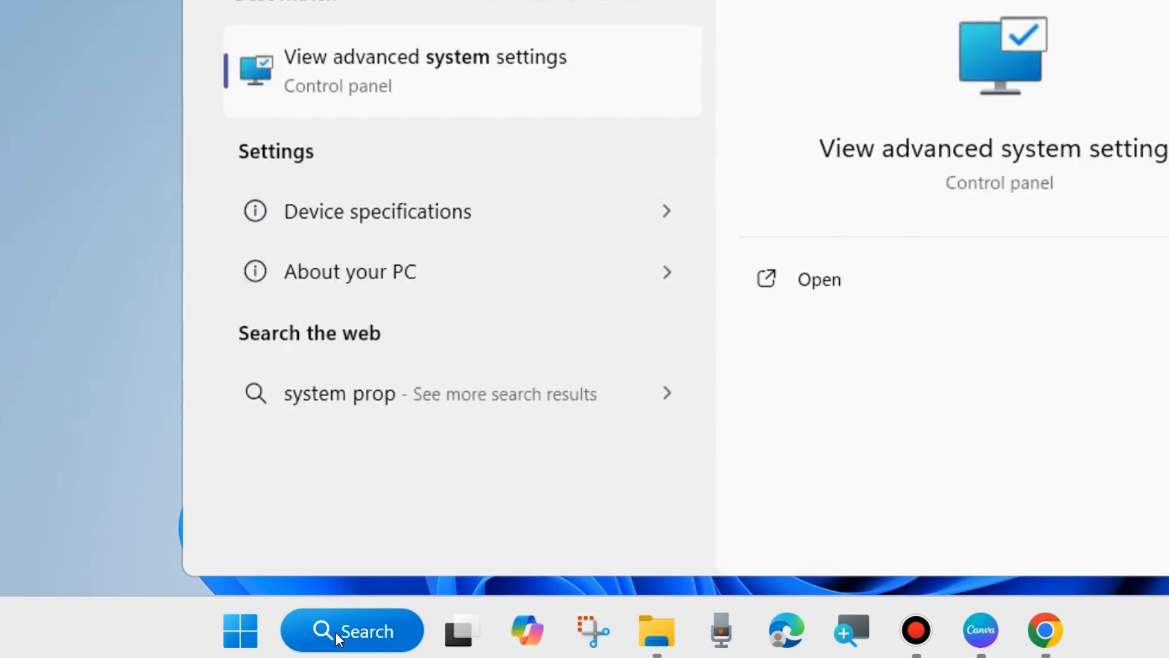
pyautogui.write('erties')
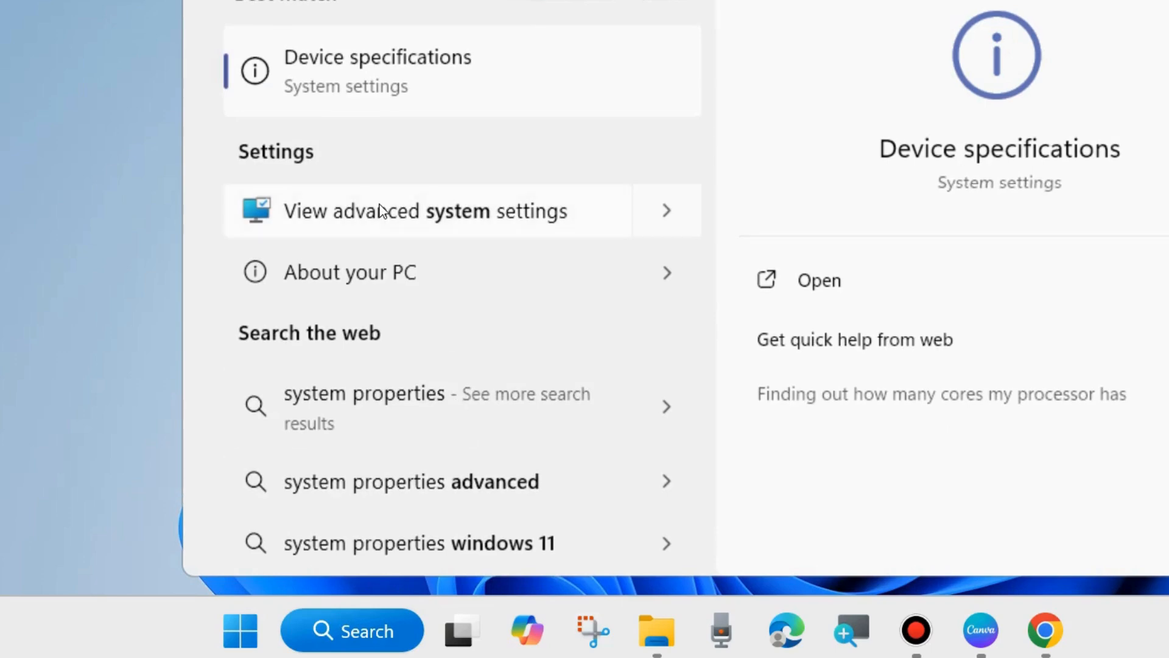
pyautogui.click(454, 217)
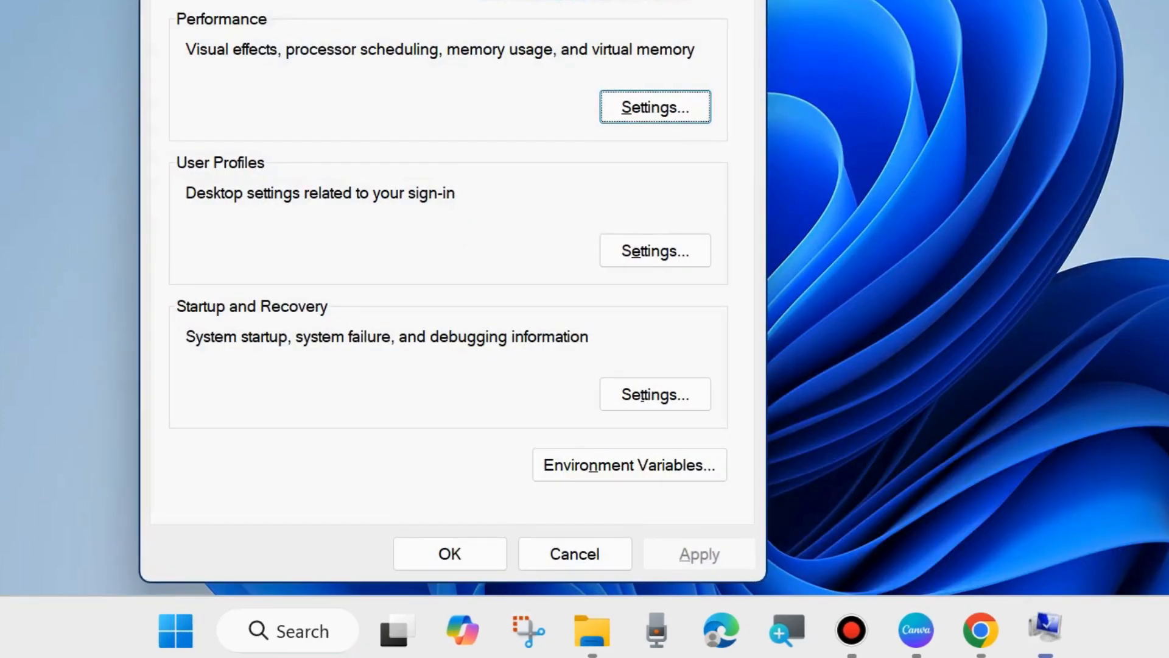
pyautogui.moveTo(503, 0); pyautogui.dragTo(648, 28)
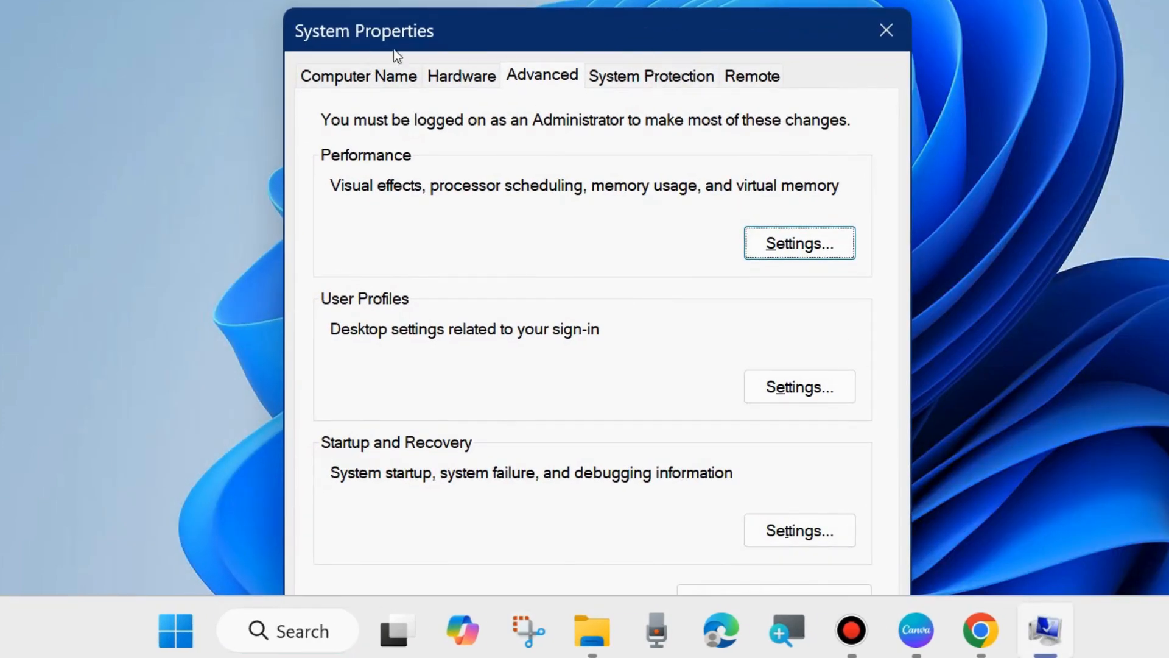
pyautogui.moveTo(498, 28); pyautogui.dragTo(499, 65)
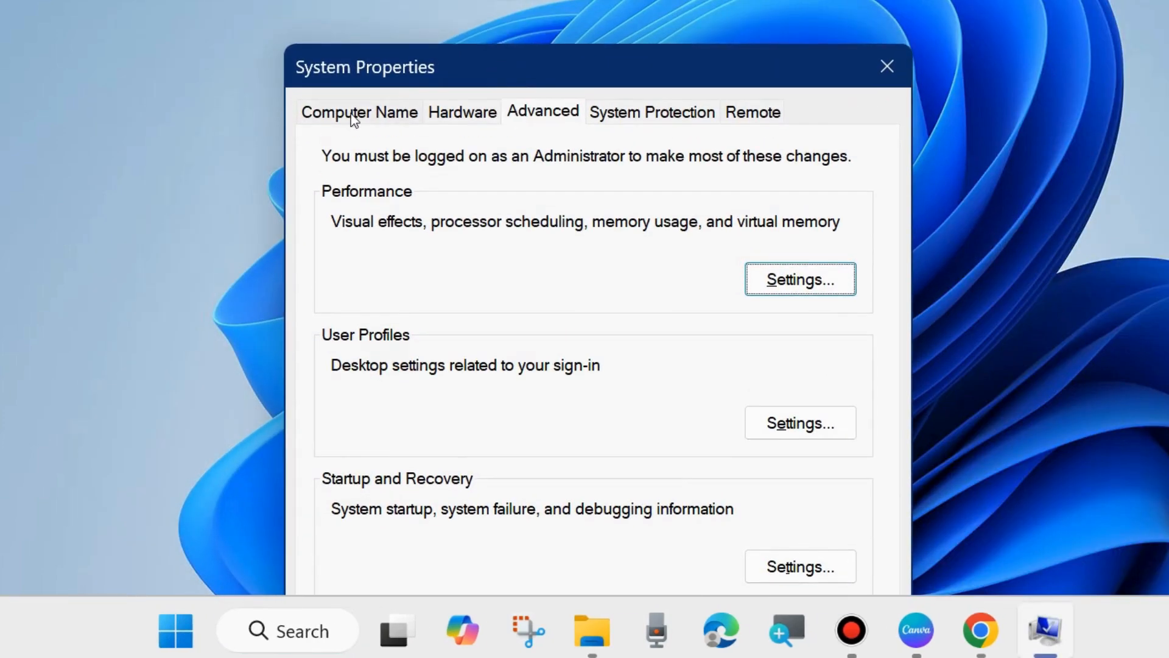
pyautogui.click(539, 112)
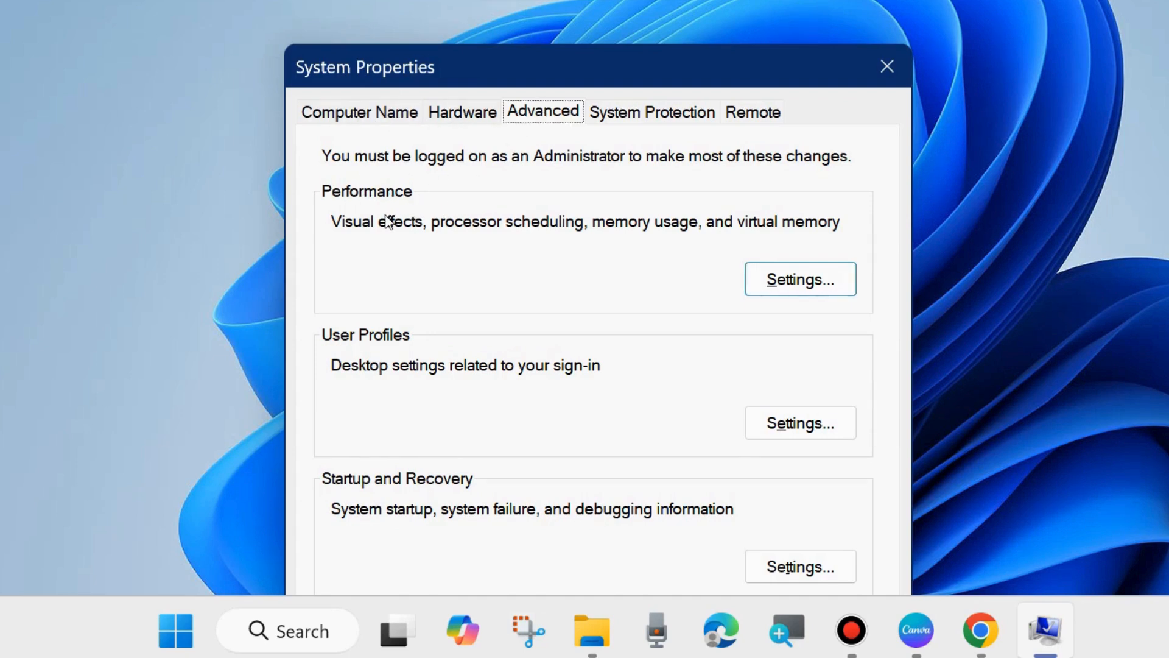
# - Review the visual effects in Performance Options, including "Show thumbnails instead of icons", and close System Properties
pyautogui.click(794, 286)
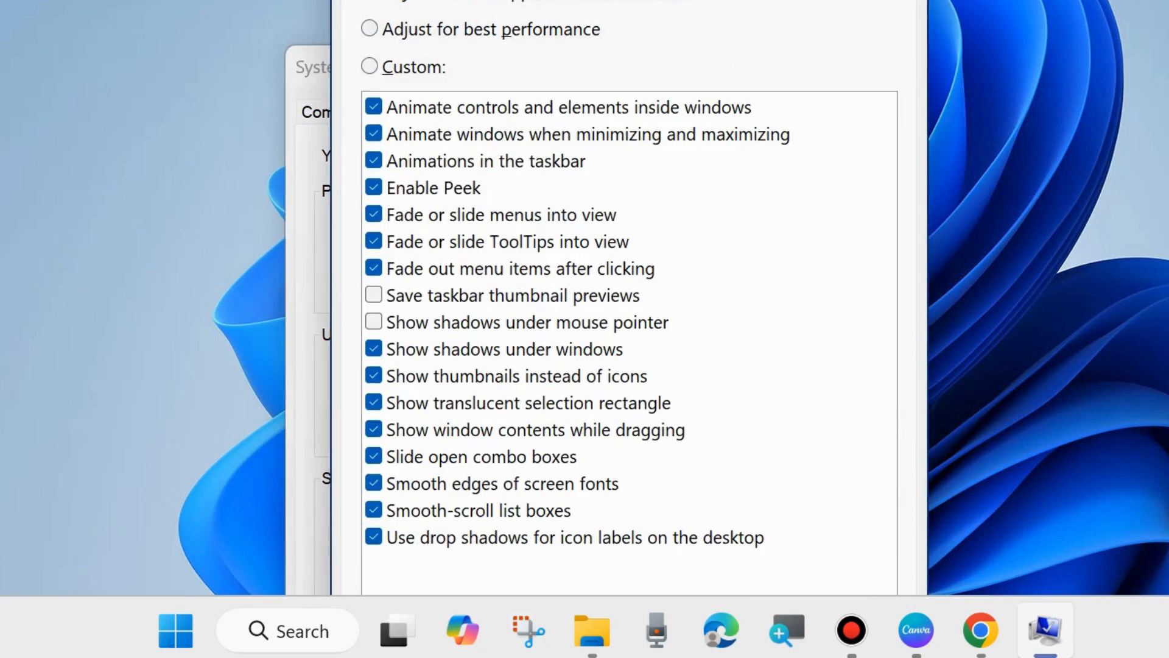
pyautogui.moveTo(649, 0); pyautogui.dragTo(655, 53)
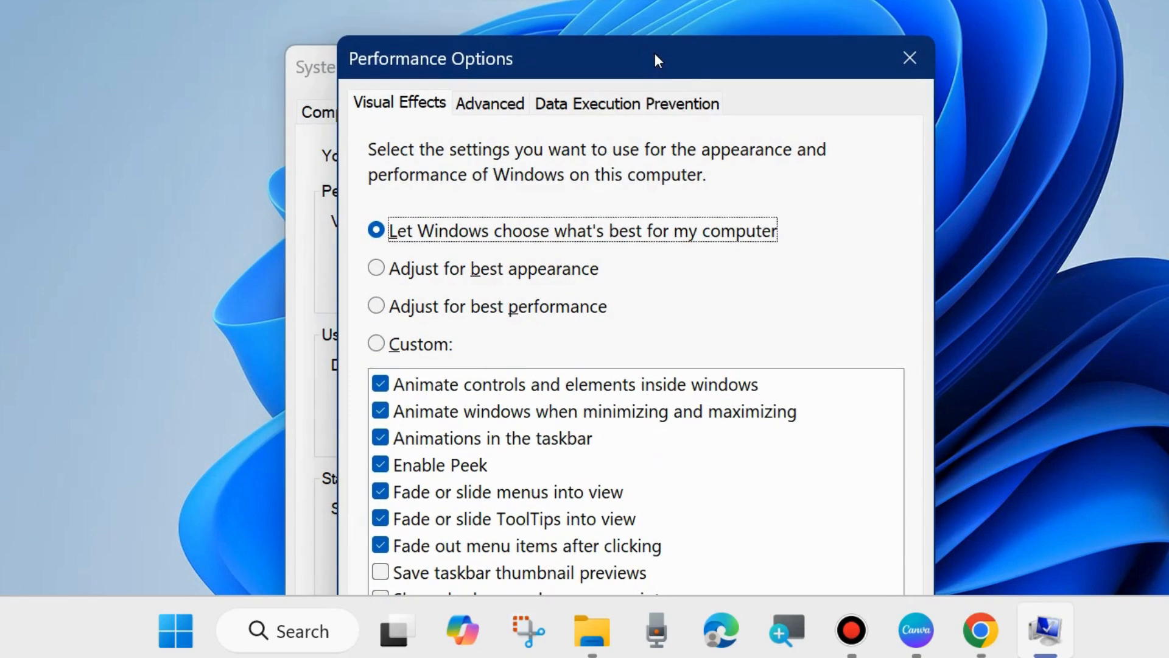
pyautogui.click(491, 104)
pyautogui.click(413, 109)
pyautogui.moveTo(634, 74); pyautogui.dragTo(633, 0)
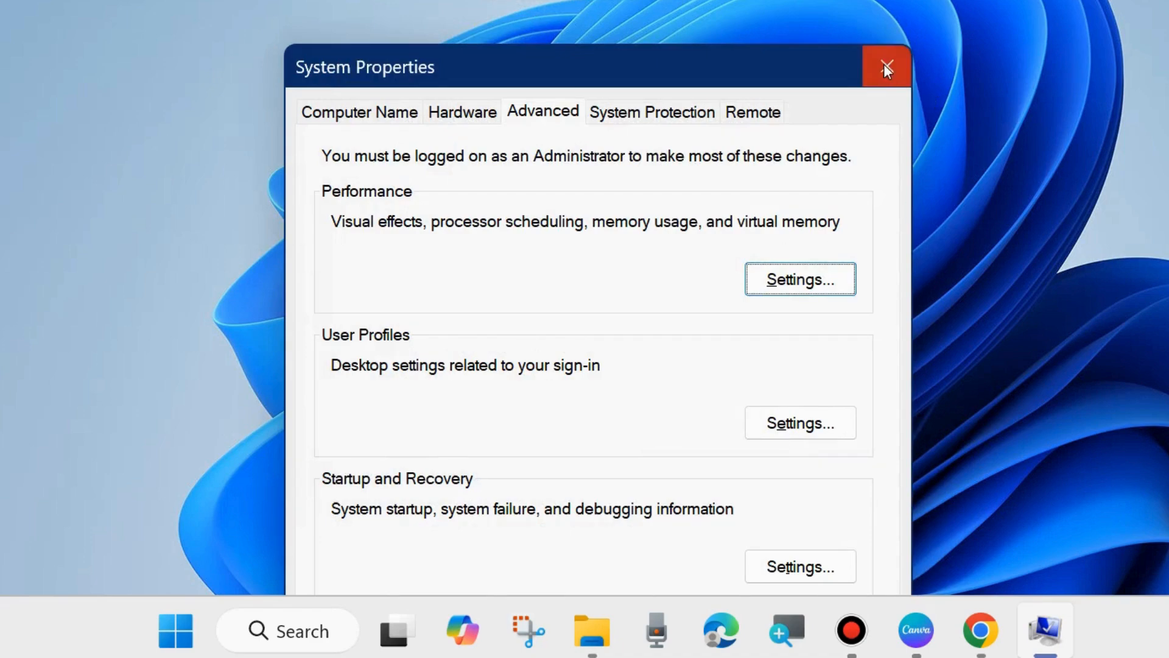
pyautogui.click(883, 64)
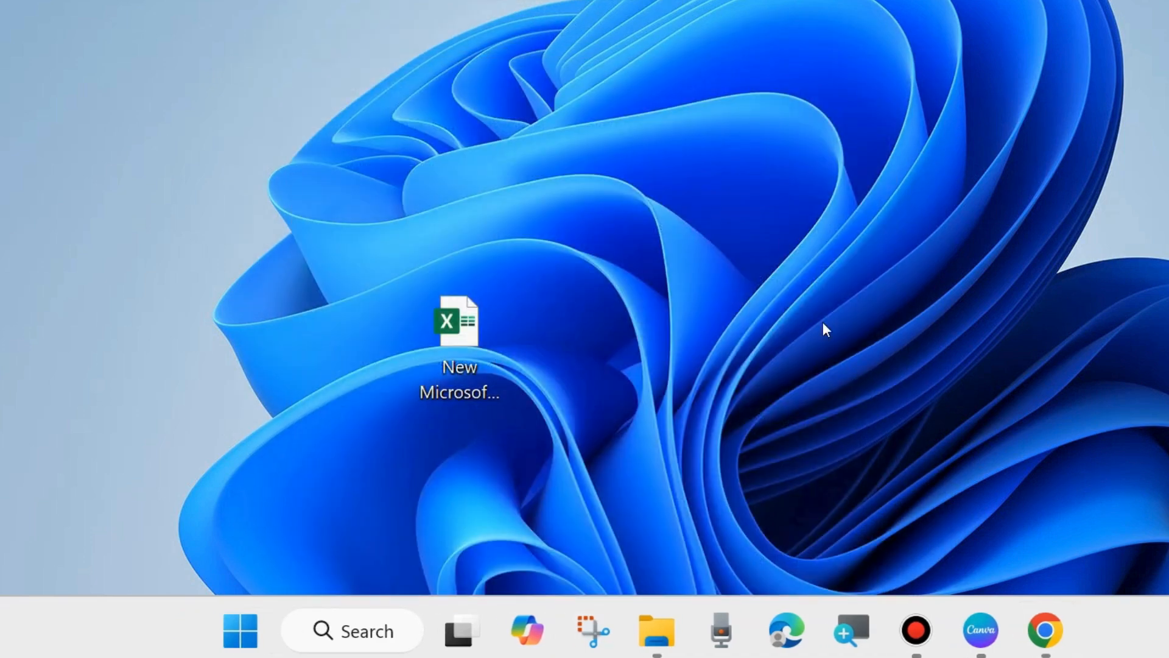
# - Search Windows for "disc", open Disk Cleanup and start it for the Windows (C:) drive
pyautogui.click(364, 641)
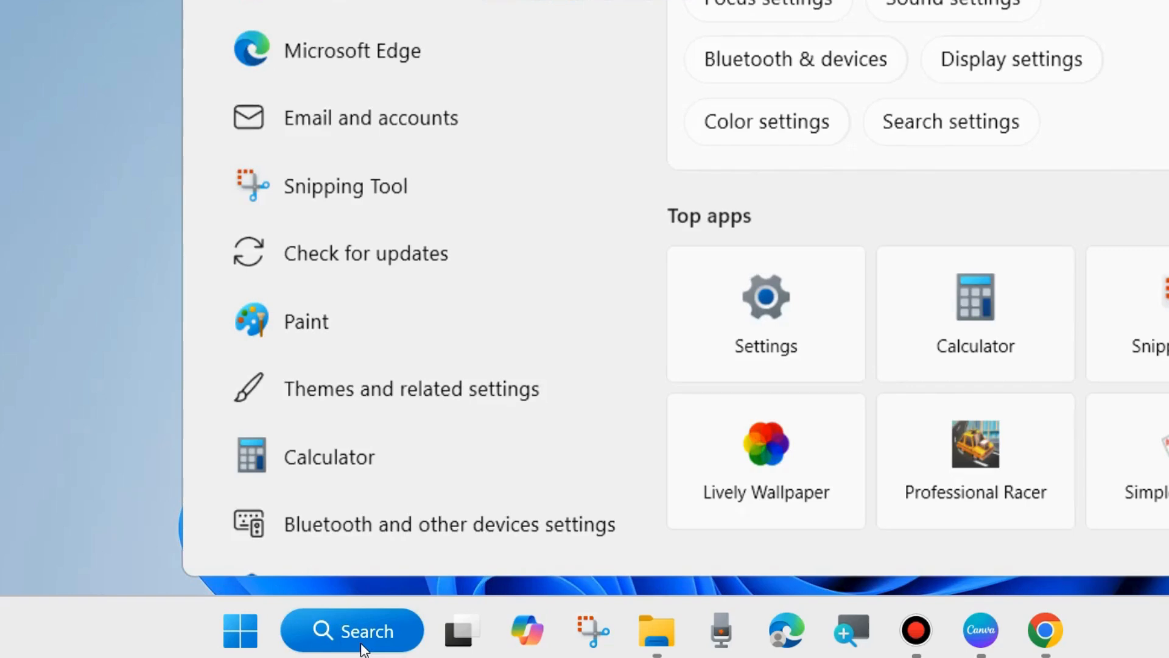
pyautogui.write('disc')
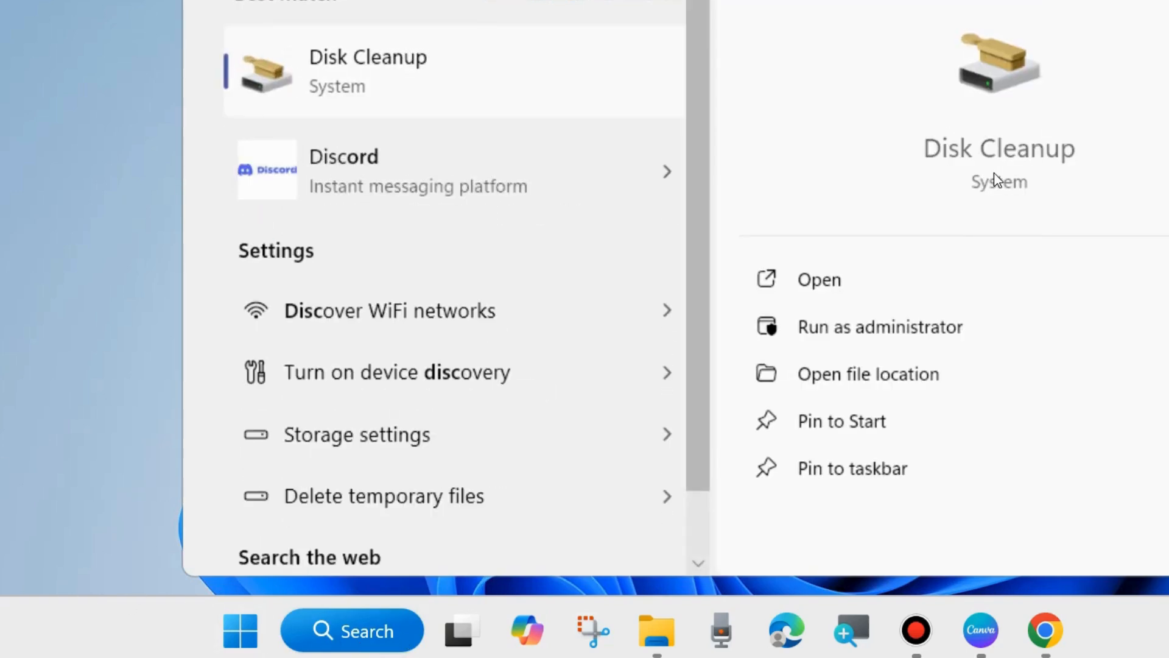
pyautogui.click(825, 284)
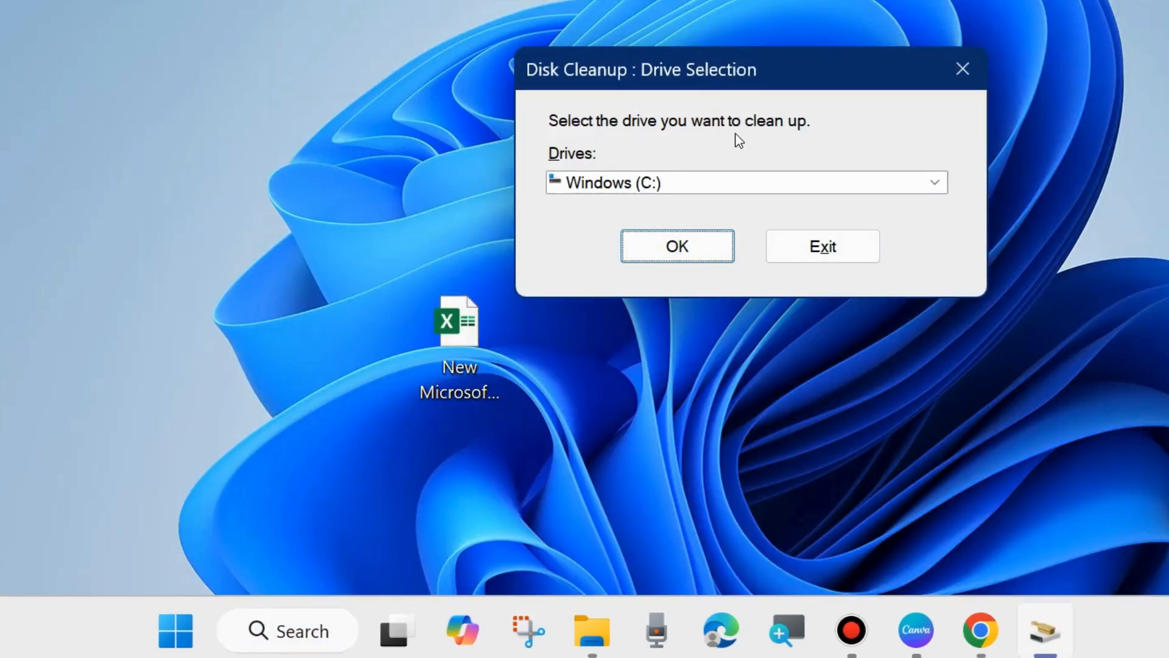
pyautogui.click(675, 245)
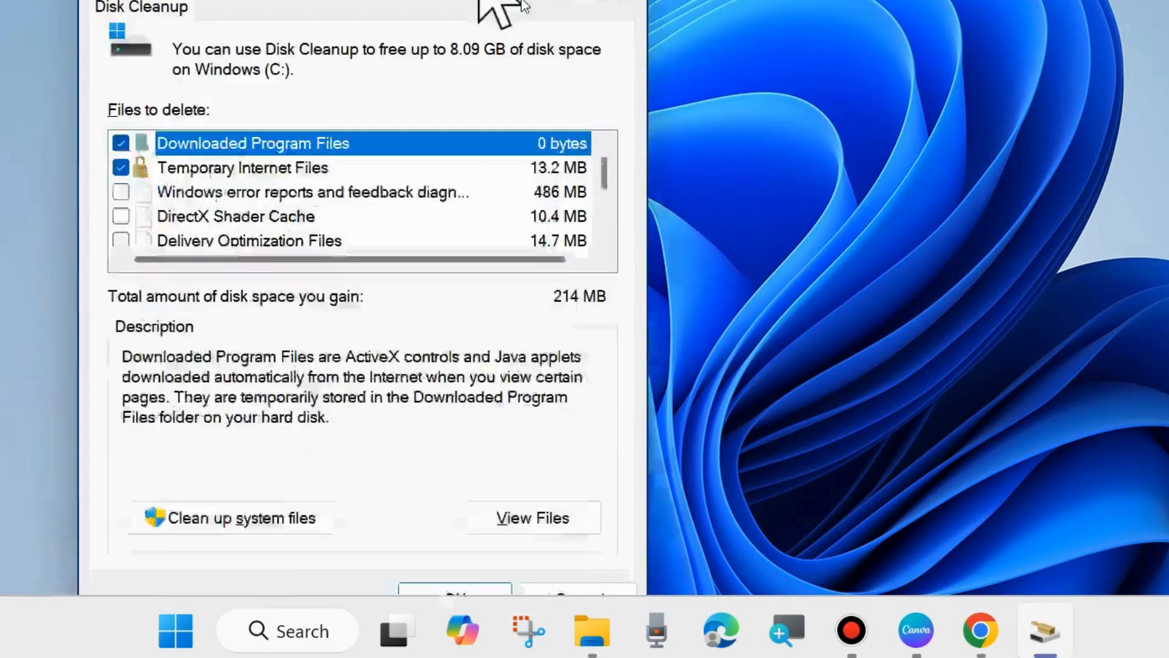
pyautogui.moveTo(479, 1); pyautogui.dragTo(724, 14)
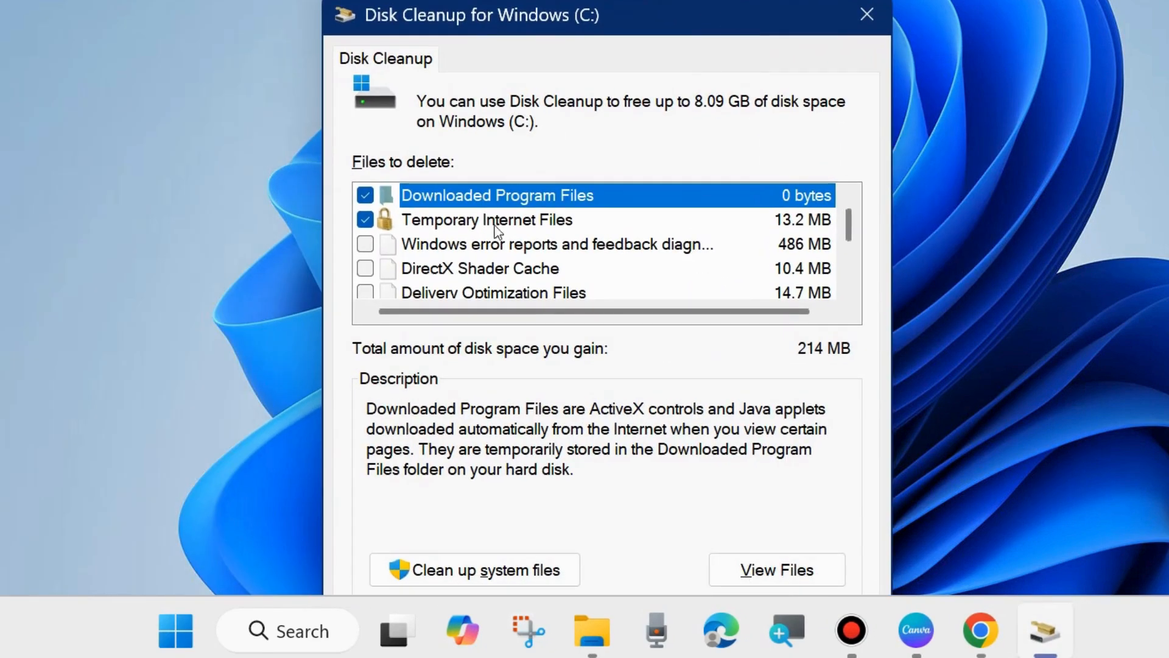
# - Deselect Downloaded Program Files and Temporary Internet Files, leave only Thumbnails selected, and permanently delete those files
pyautogui.click(365, 194)
pyautogui.click(365, 219)
pyautogui.scroll(-1, 505, 258)
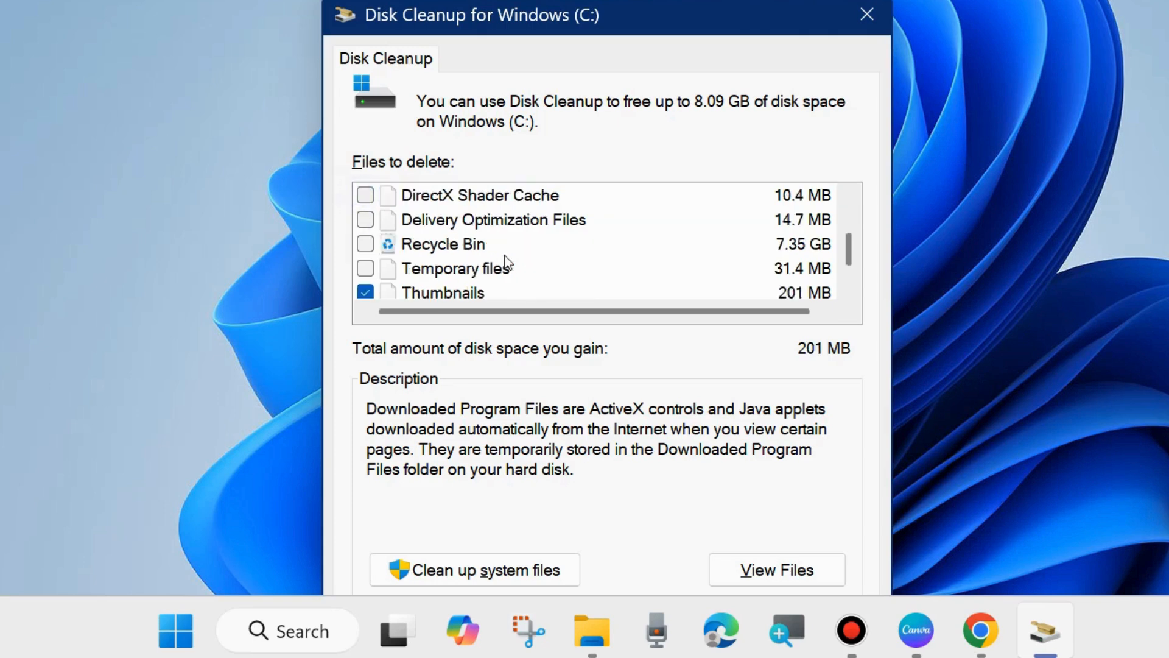
pyautogui.scroll(-1, 507, 260)
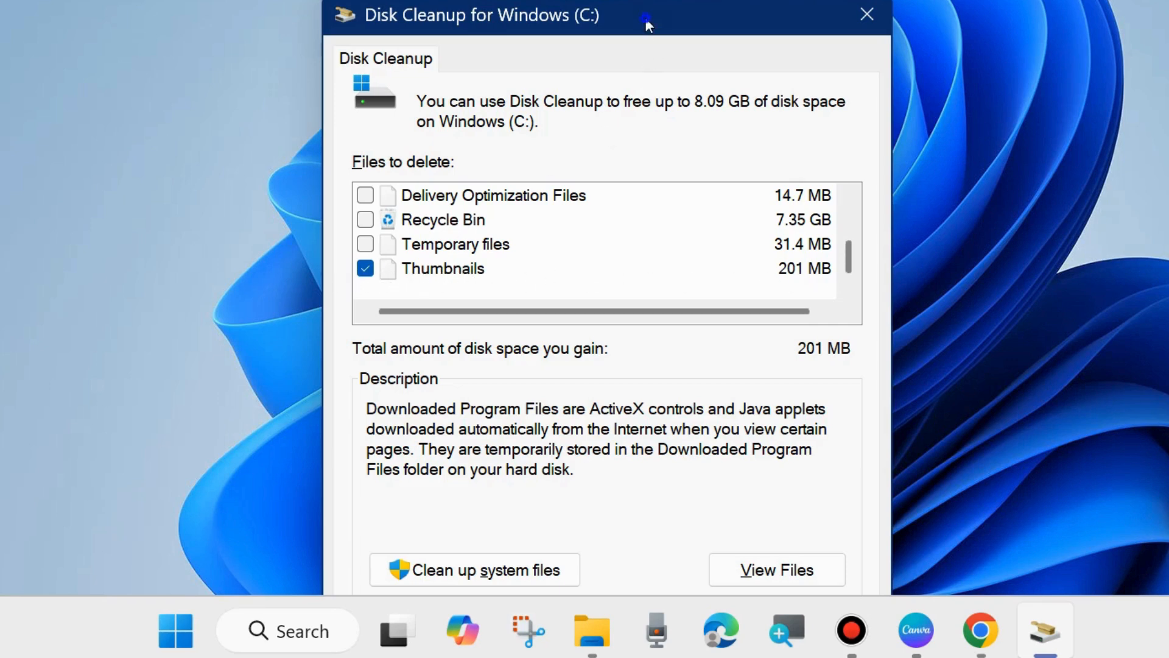
pyautogui.moveTo(647, 19); pyautogui.dragTo(644, 0)
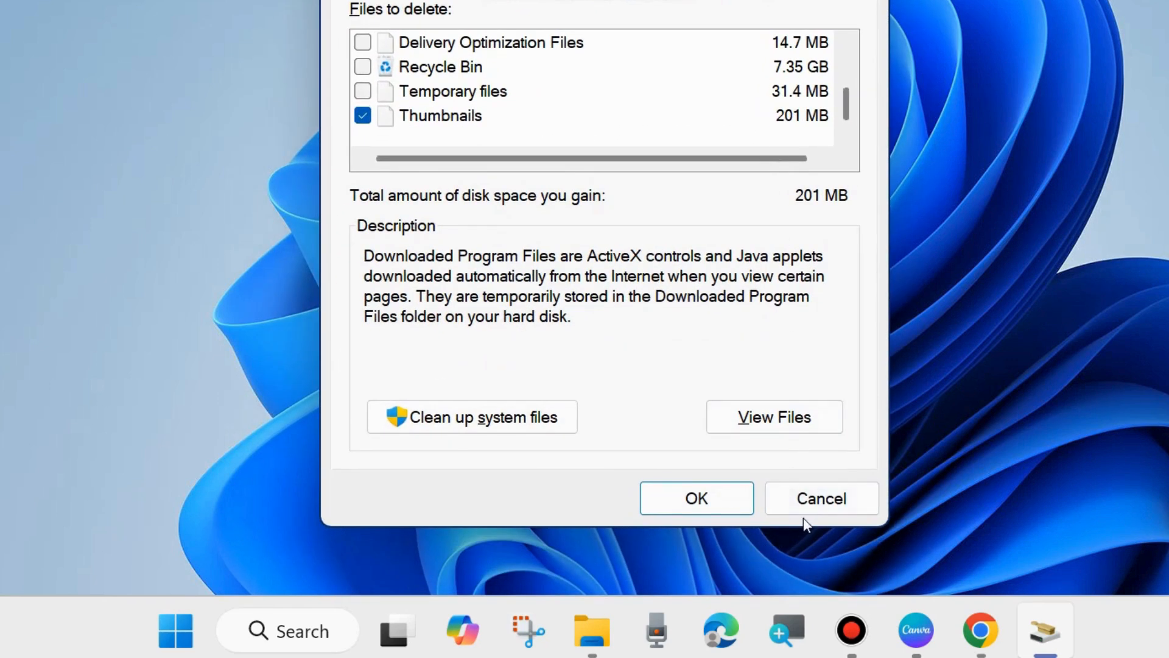
pyautogui.click(697, 499)
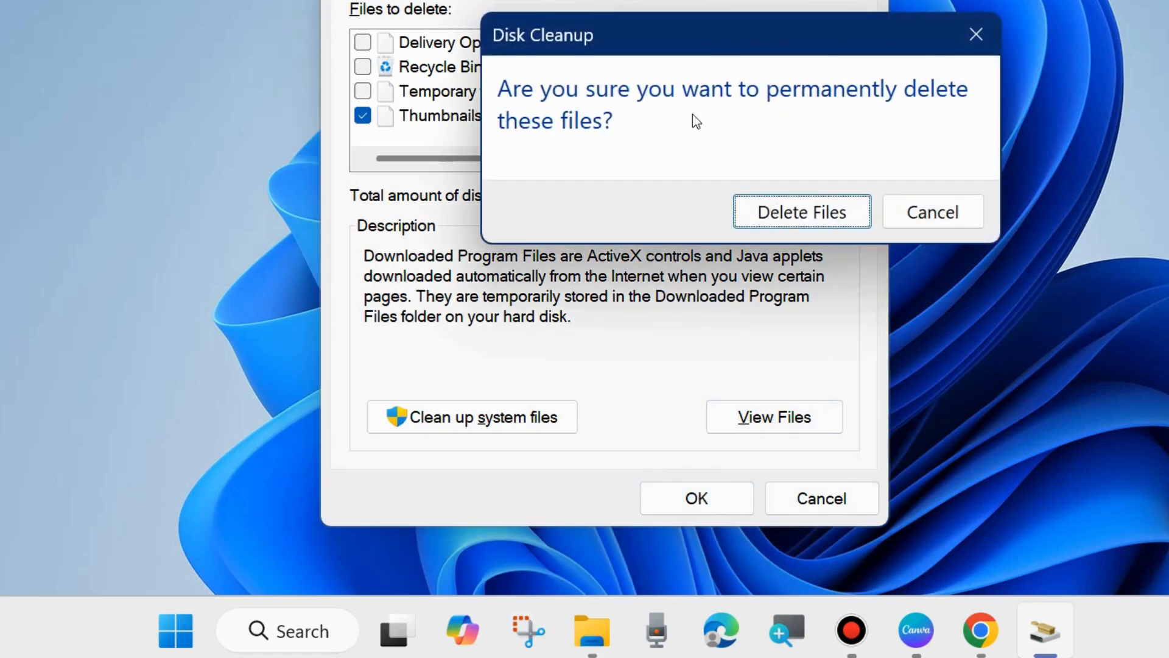
pyautogui.click(802, 213)
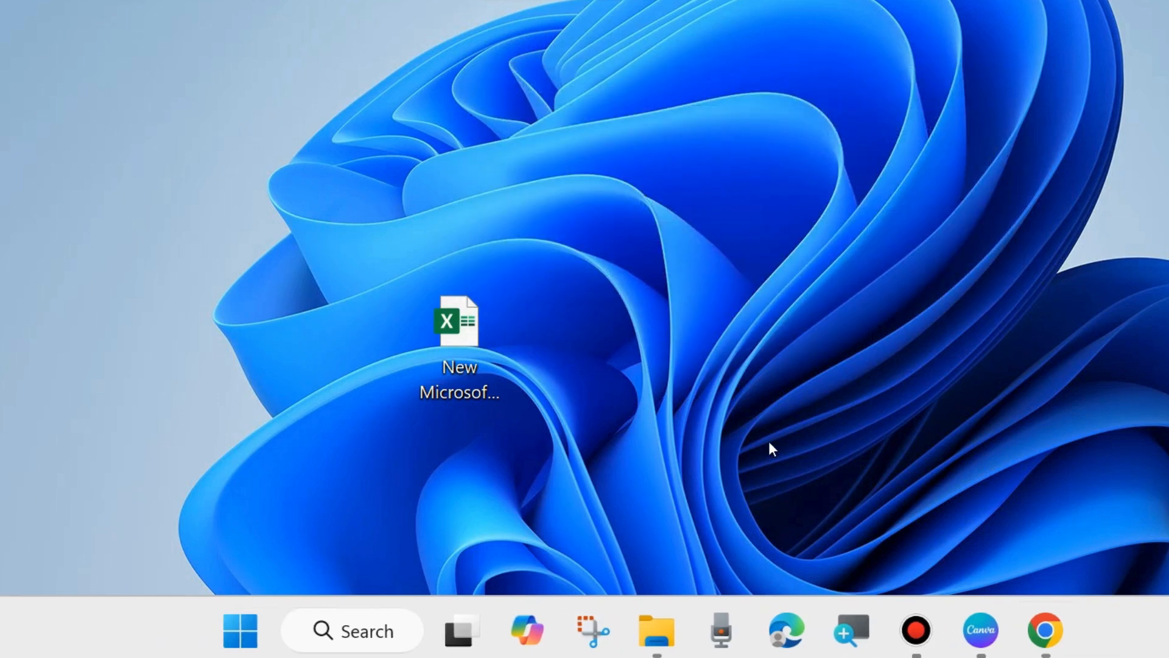
# - Run gpedit.msc to open the Local Group Policy Editor
pyautogui.rightClick(242, 632)
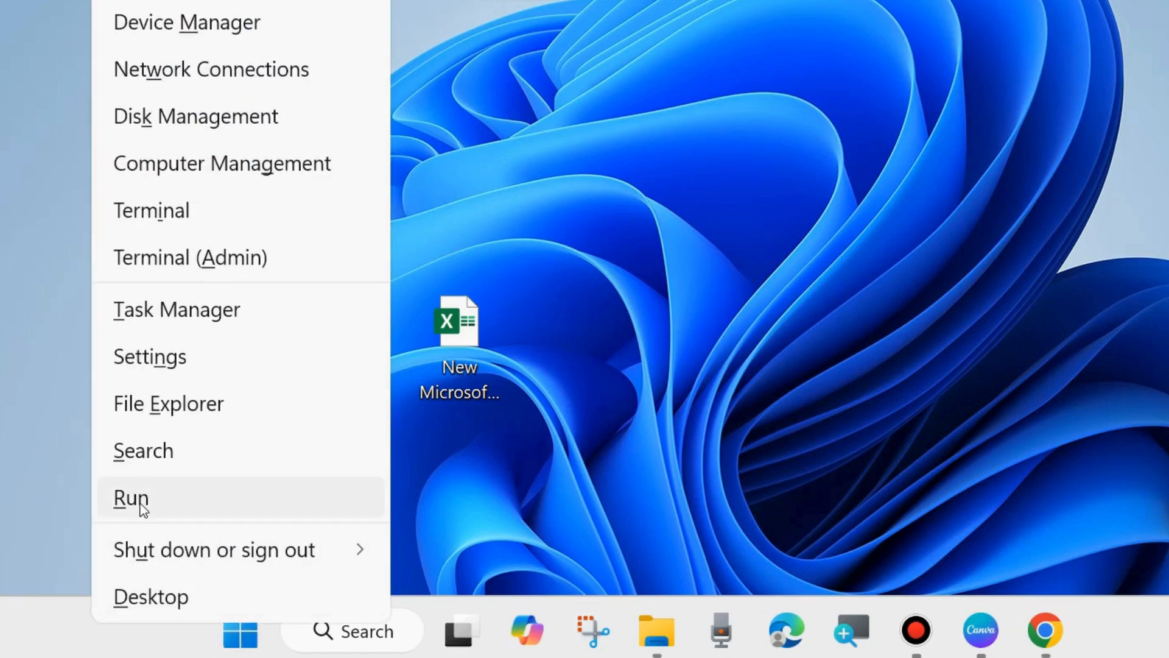
pyautogui.click(138, 503)
pyautogui.moveTo(165, 278); pyautogui.dragTo(535, 137)
pyautogui.write('g')
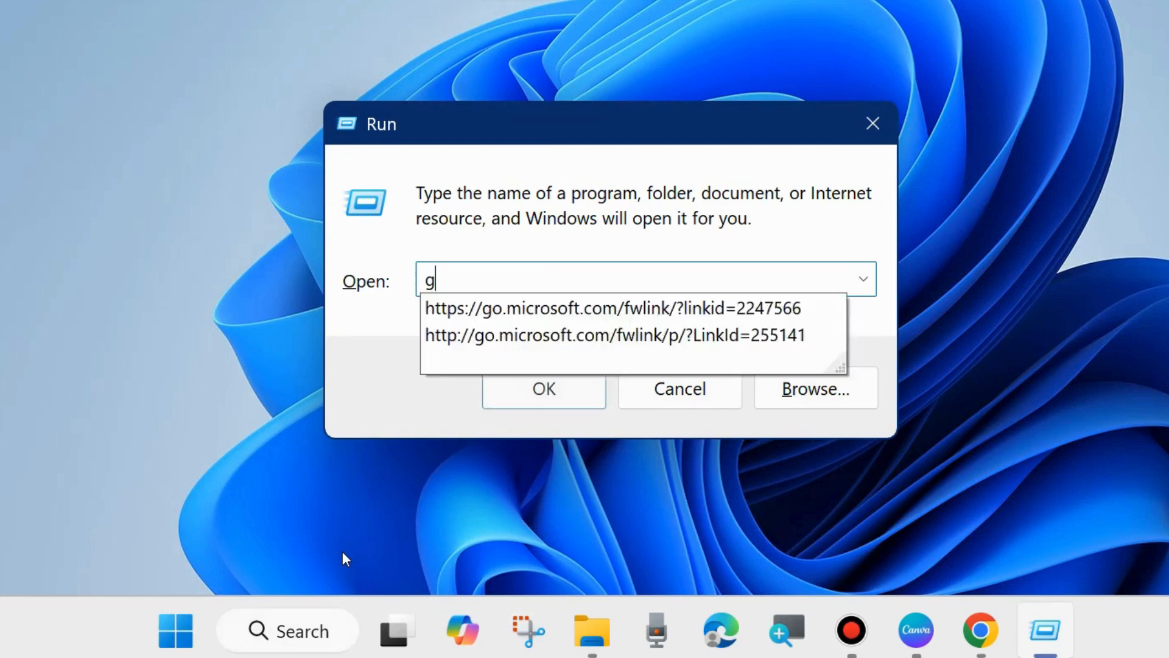
pyautogui.write('pedit.m')
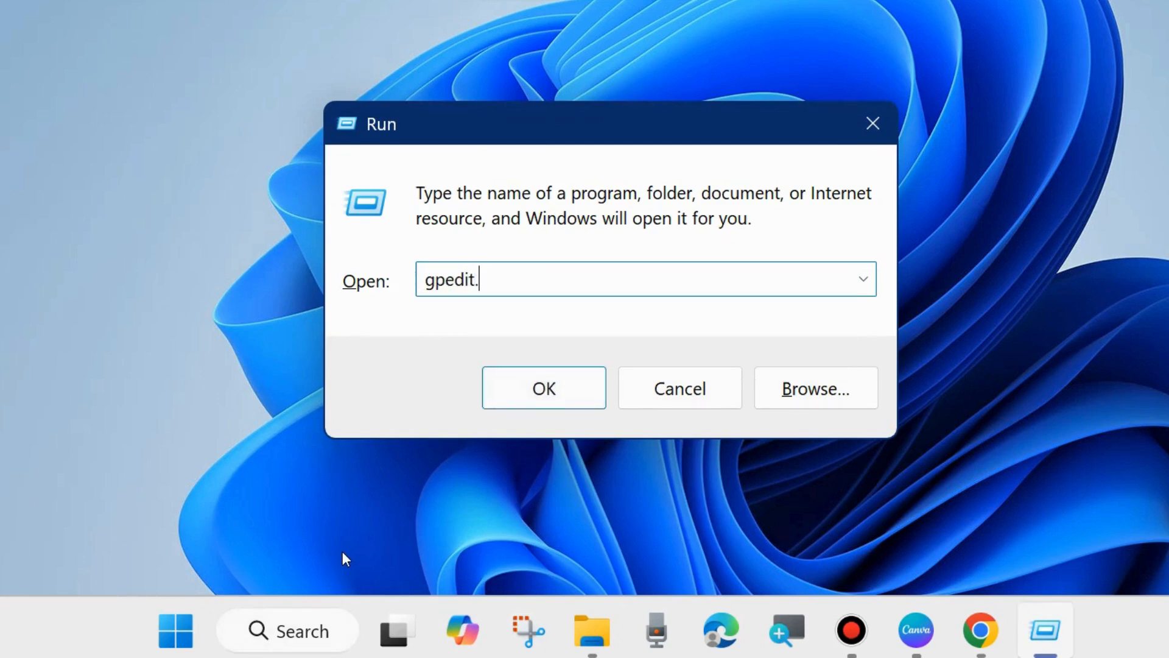
pyautogui.write('sc')
pyautogui.click(543, 386)
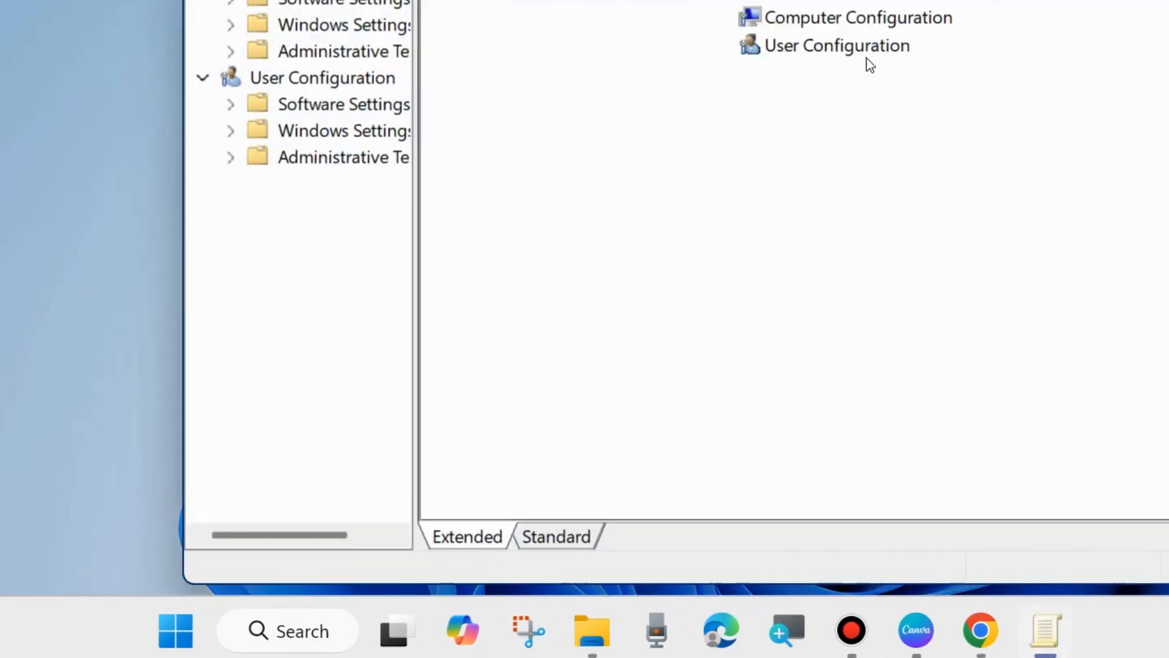
# - Widen the policy tree and open Start Menu and Taskbar under User Configuration > Administrative Templates
pyautogui.moveTo(752, 0); pyautogui.dragTo(663, 43)
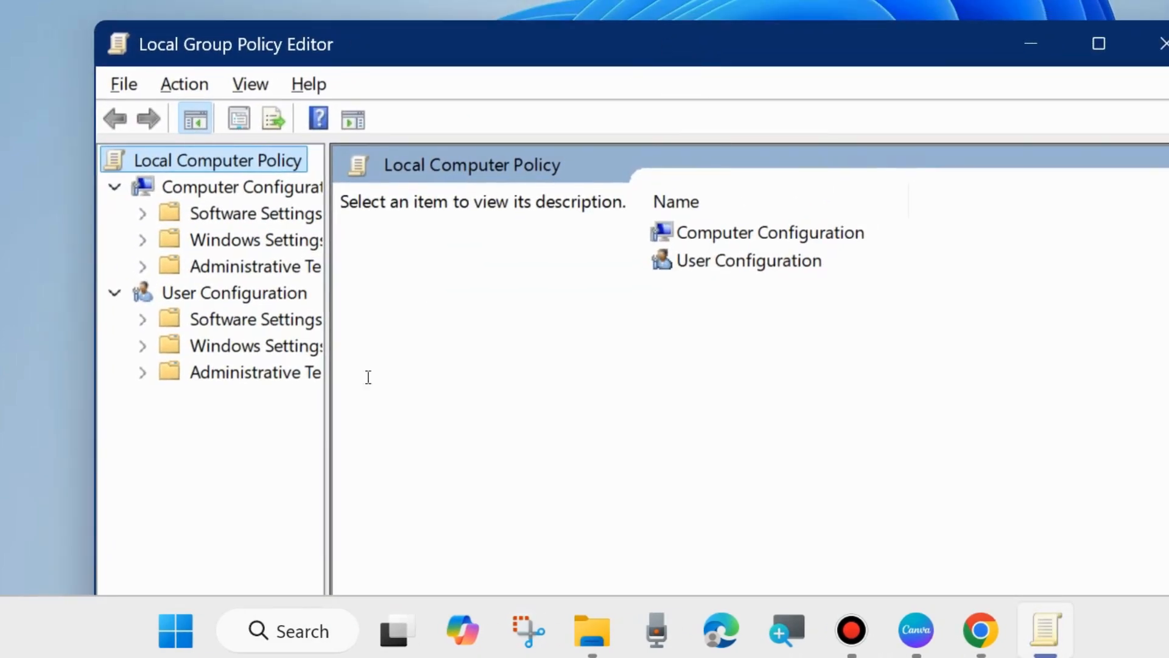
pyautogui.moveTo(325, 446); pyautogui.dragTo(452, 445)
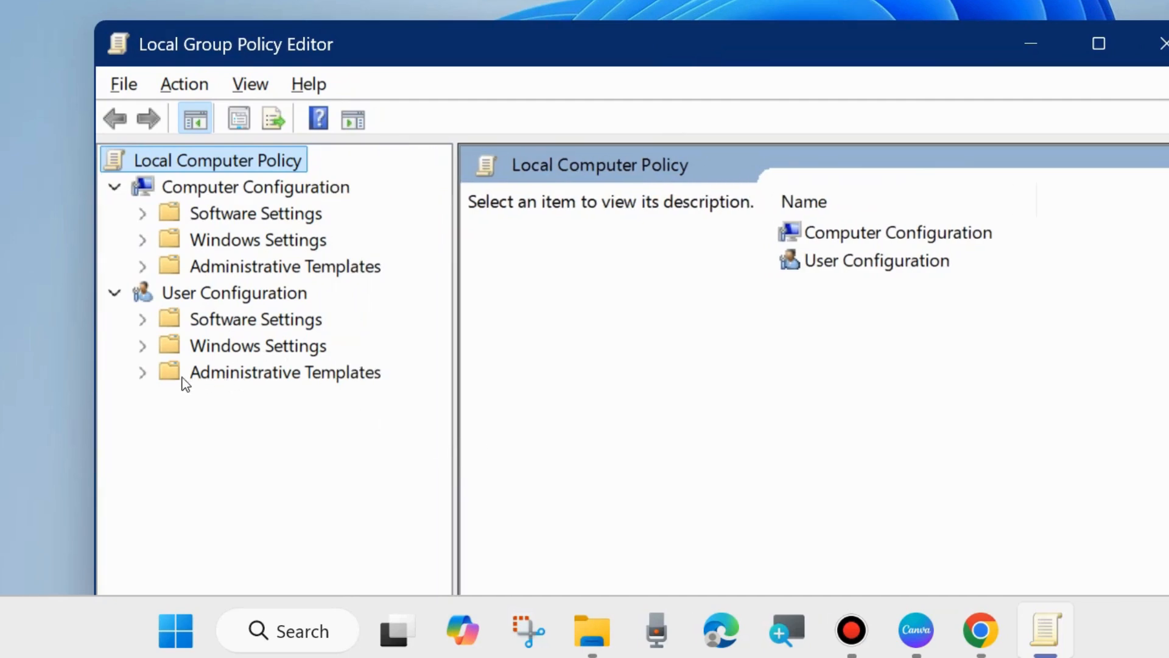
pyautogui.click(141, 373)
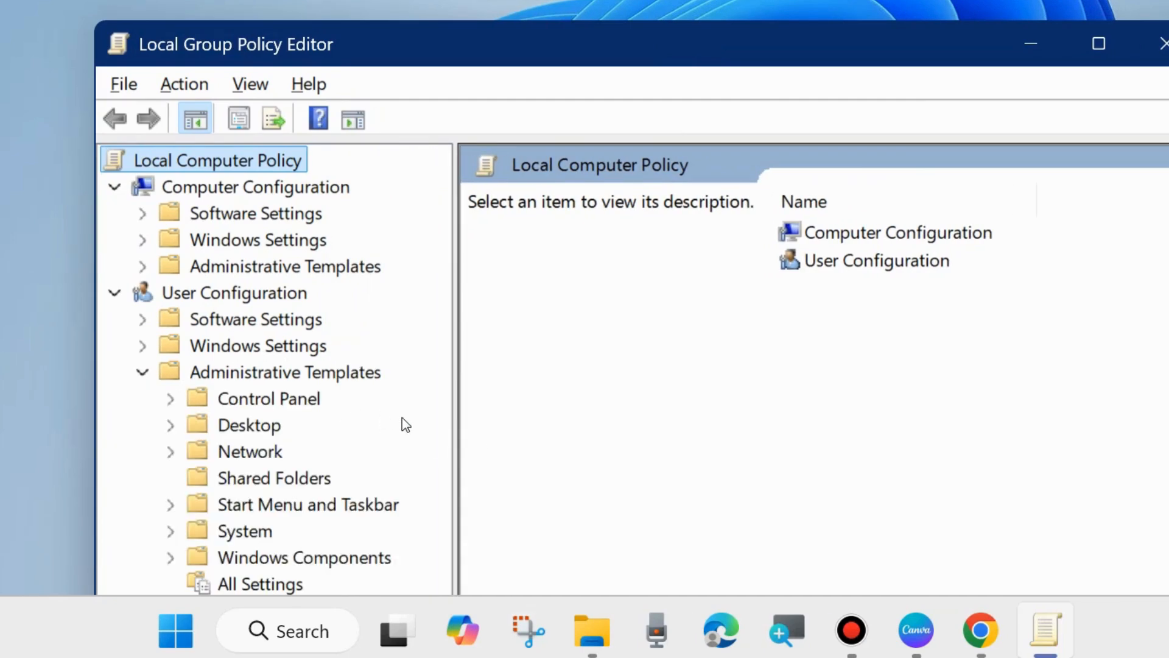
pyautogui.click(284, 511)
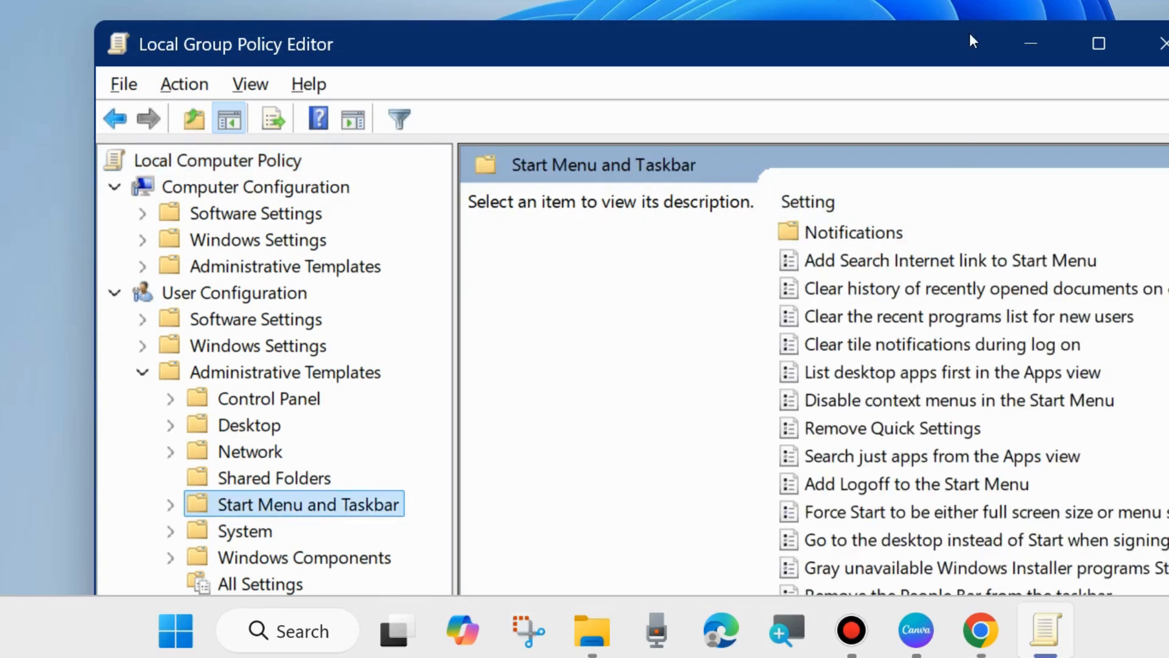
# - Find the "Turn off taskbar thumbnails" policy at the end of the settings list and open it for editing
pyautogui.moveTo(944, 41); pyautogui.dragTo(807, 0)
pyautogui.scroll(-2, 750, 463)
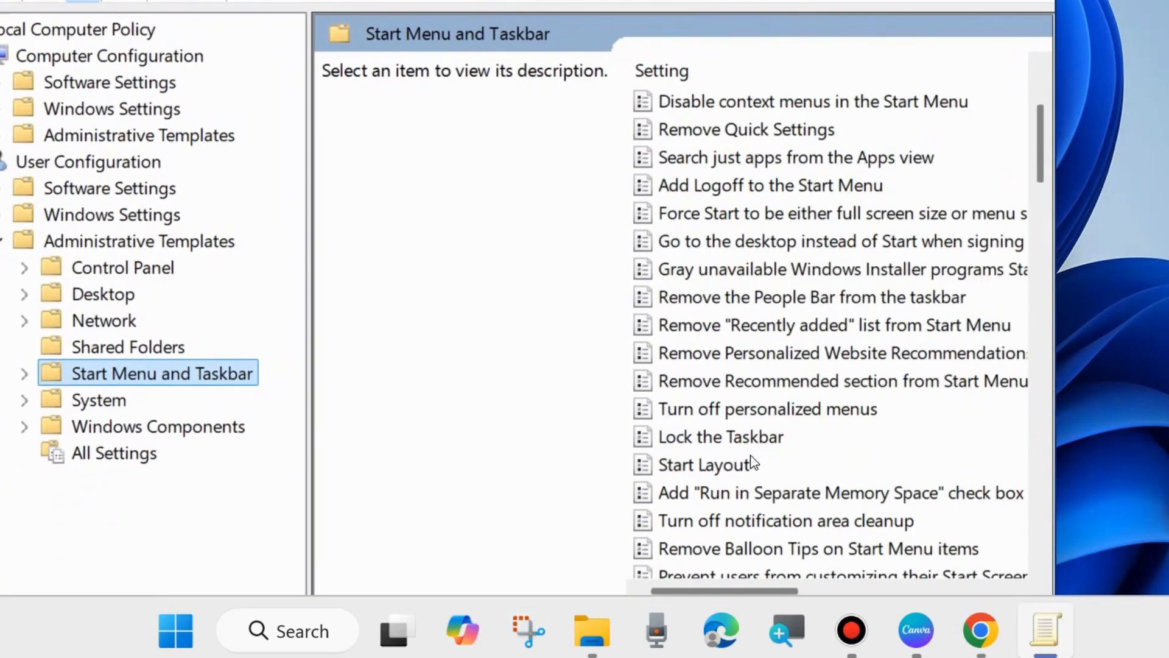
pyautogui.scroll(-2, 810, 506)
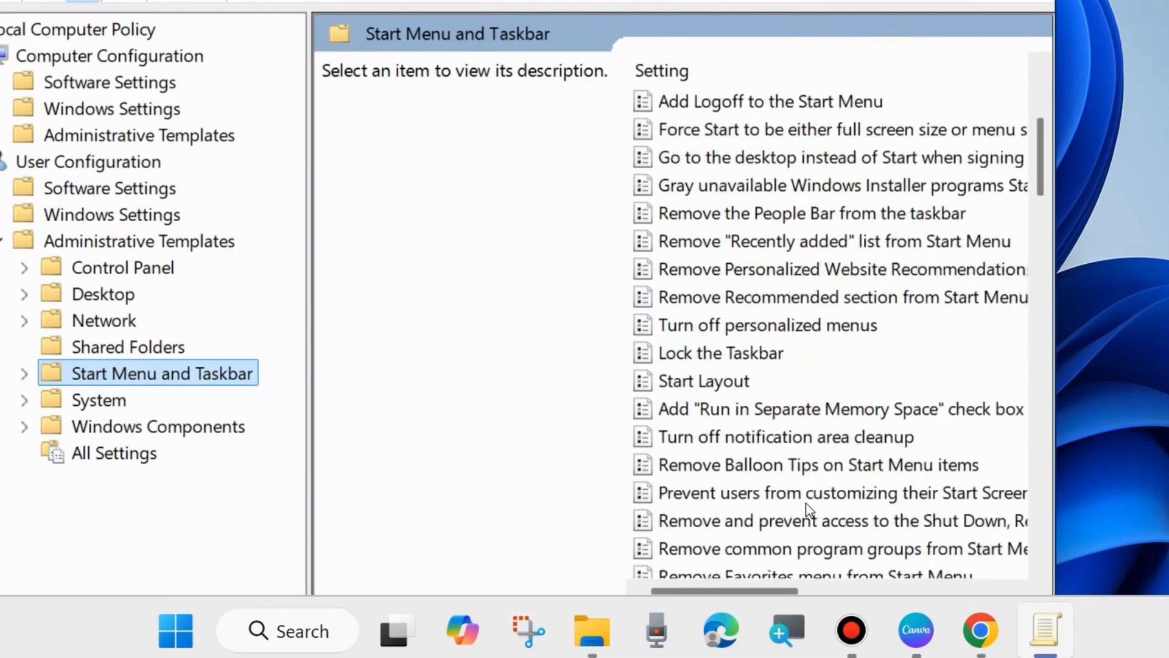
pyautogui.scroll(-10, 810, 497)
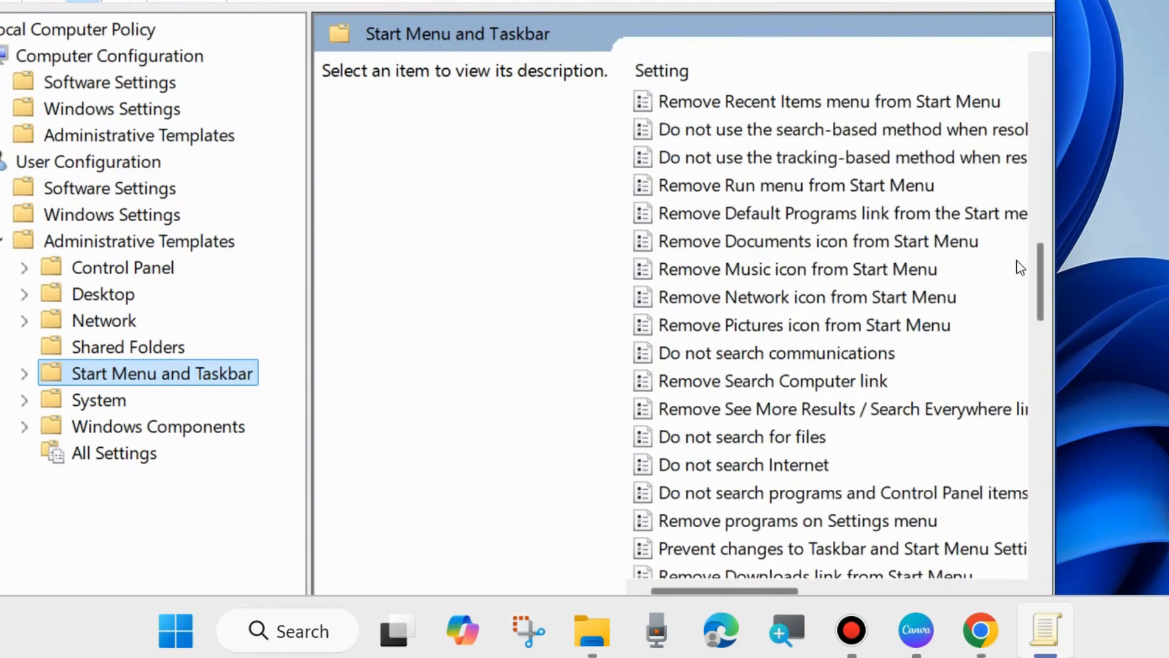
pyautogui.moveTo(1043, 282); pyautogui.dragTo(1045, 566)
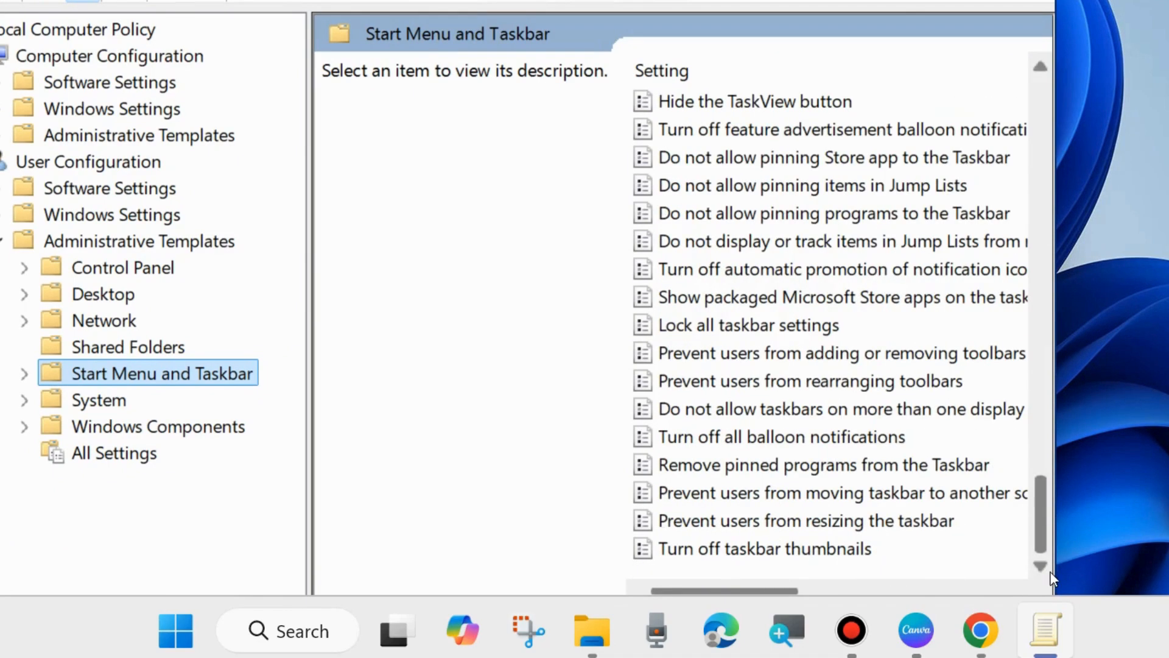
pyautogui.click(760, 548)
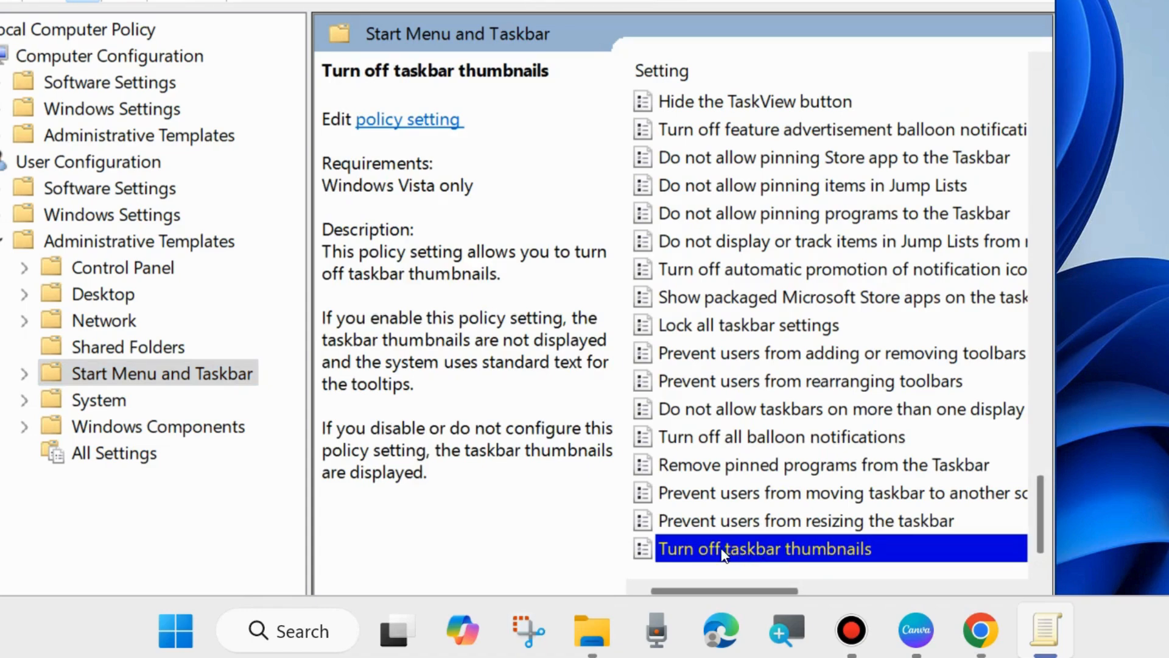
pyautogui.doubleClick(672, 536)
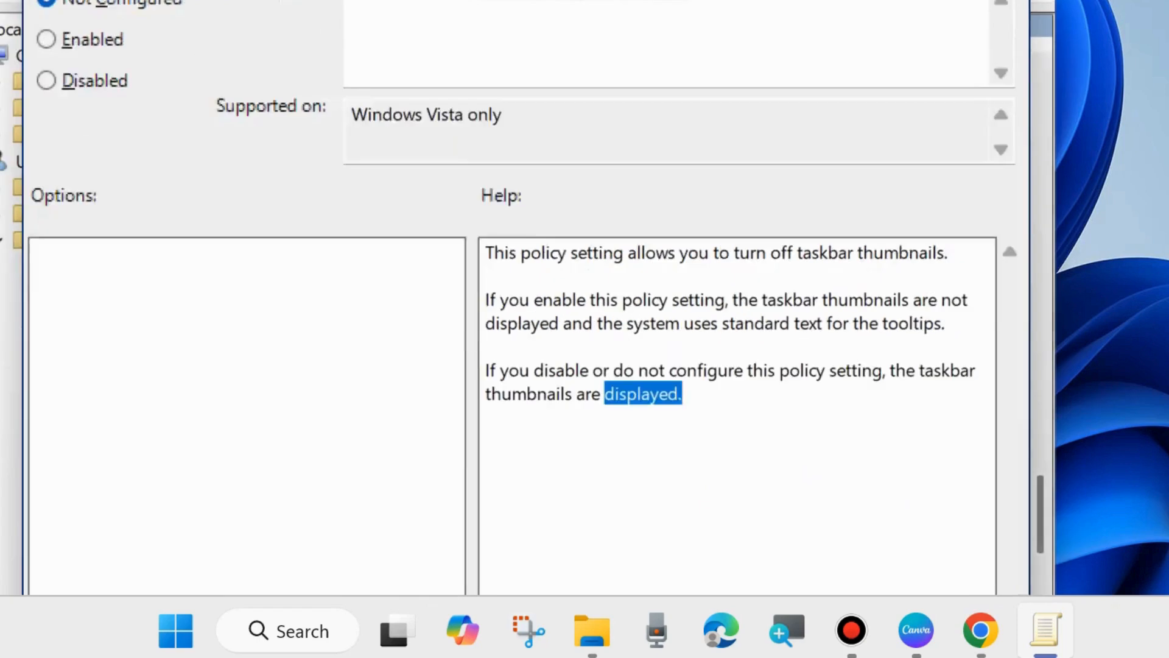
# - Set the "Turn off taskbar thumbnails" policy to Disabled, accept it and close the Local Group Policy Editor
pyautogui.moveTo(503, 0); pyautogui.dragTo(589, 21)
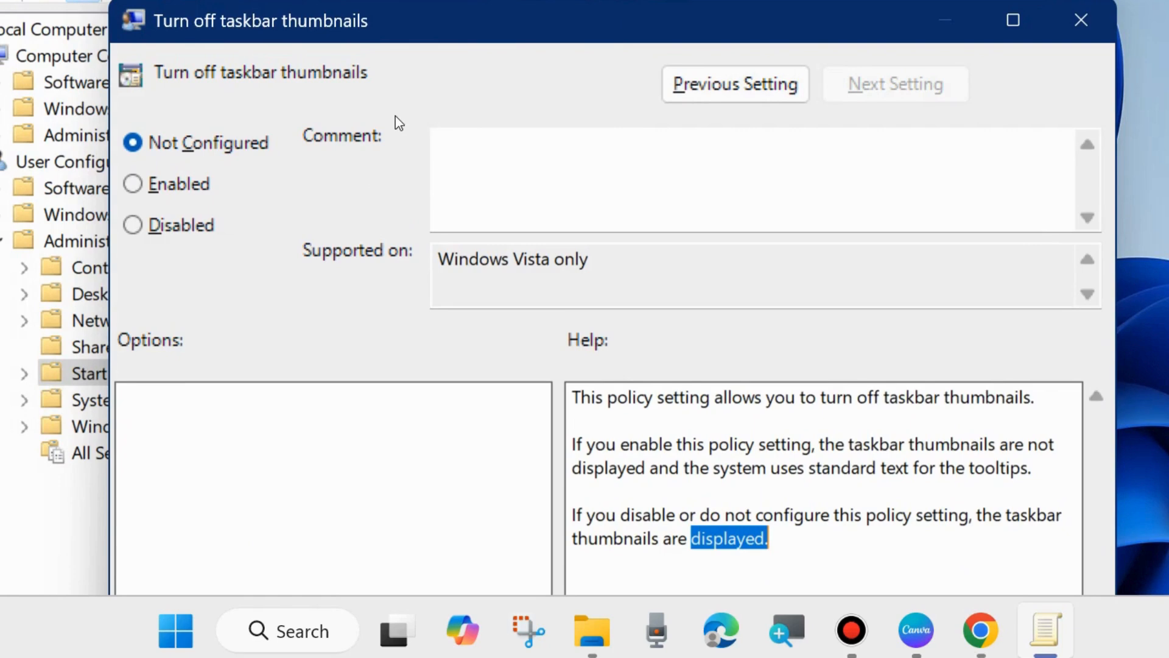
pyautogui.click(132, 226)
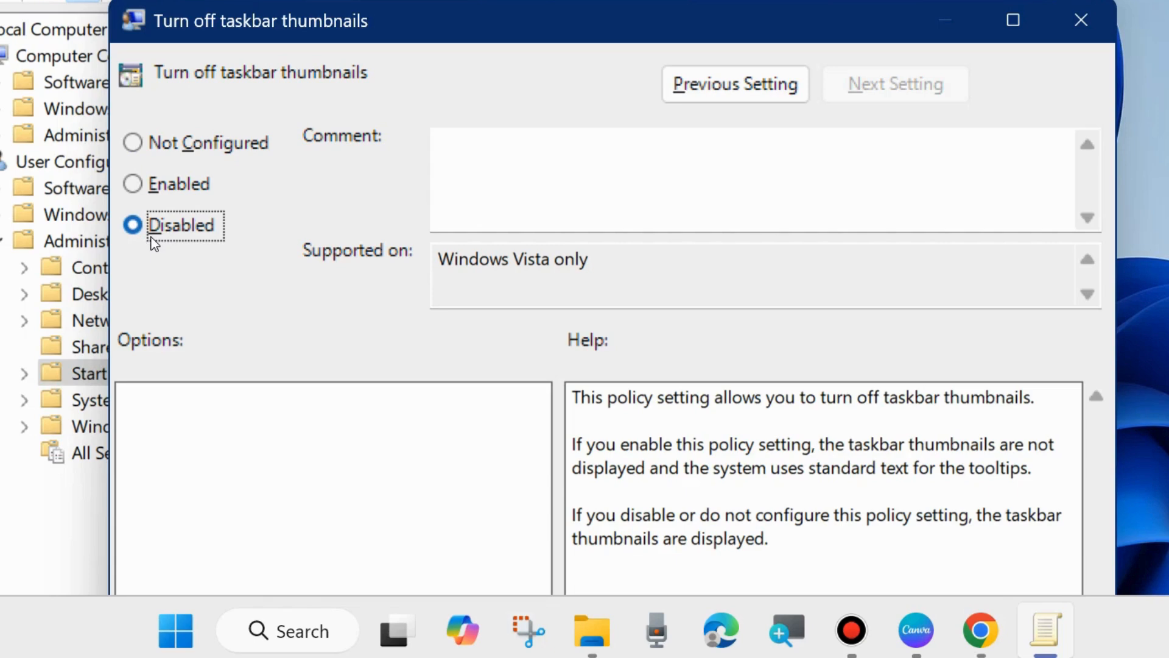
pyautogui.moveTo(714, 15); pyautogui.dragTo(689, 1)
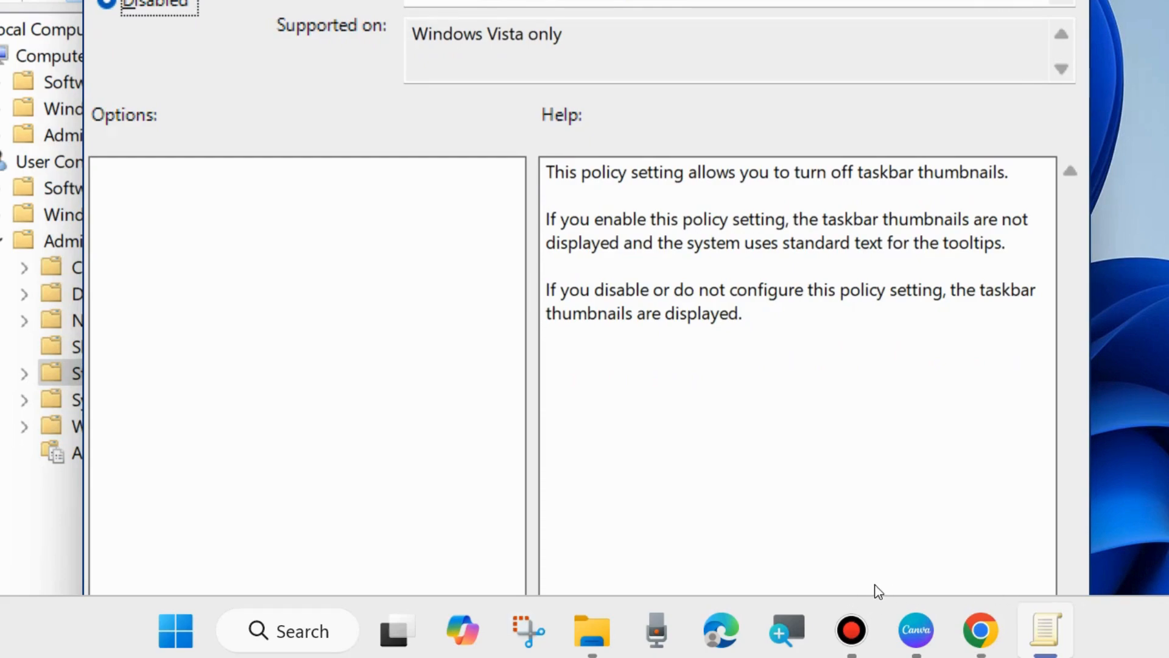
pyautogui.press('Return')
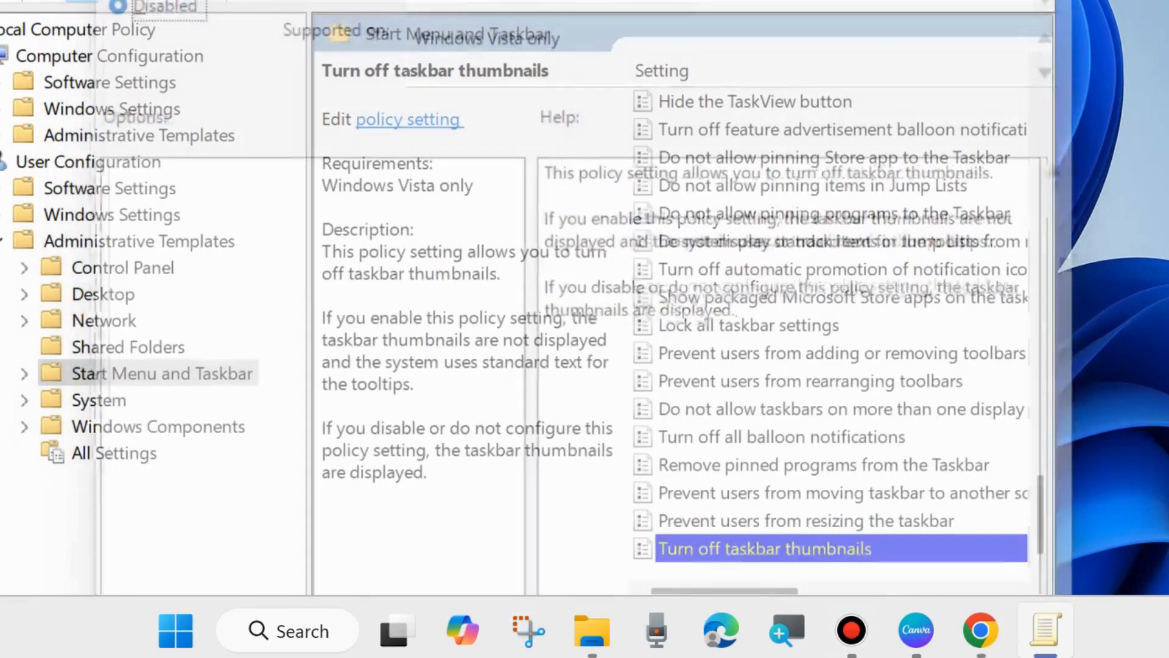
pyautogui.hotkey('alt', 'F4')
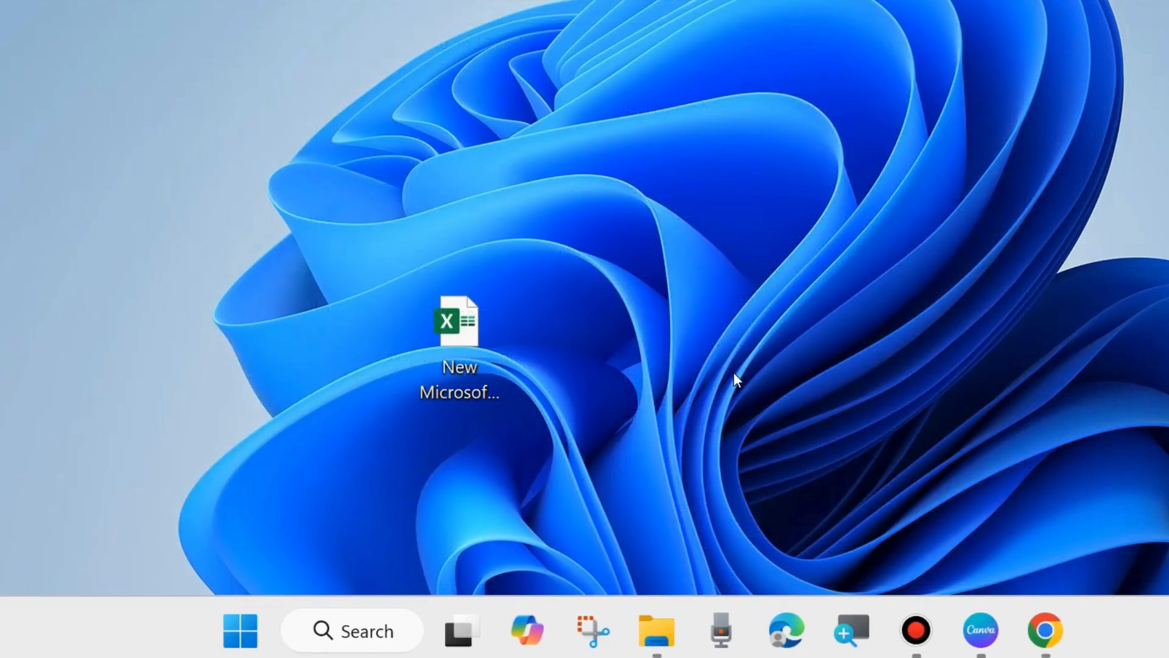
# - Open Windows Update in Settings, review the update status and close Settings
pyautogui.rightClick(247, 636)
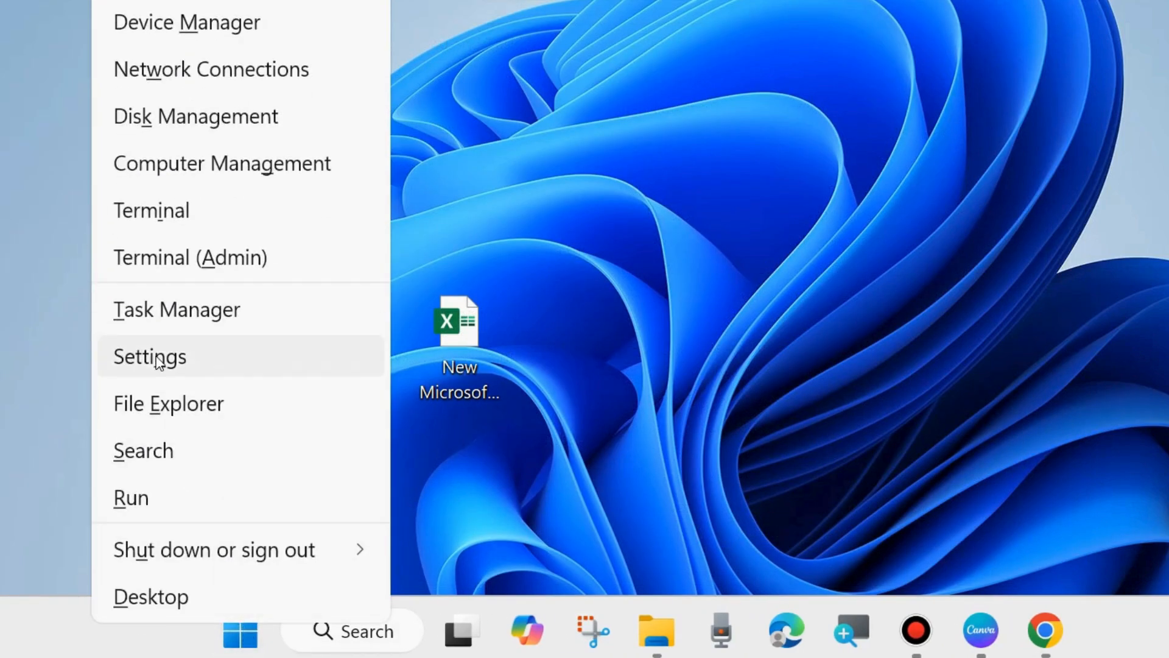
pyautogui.click(154, 357)
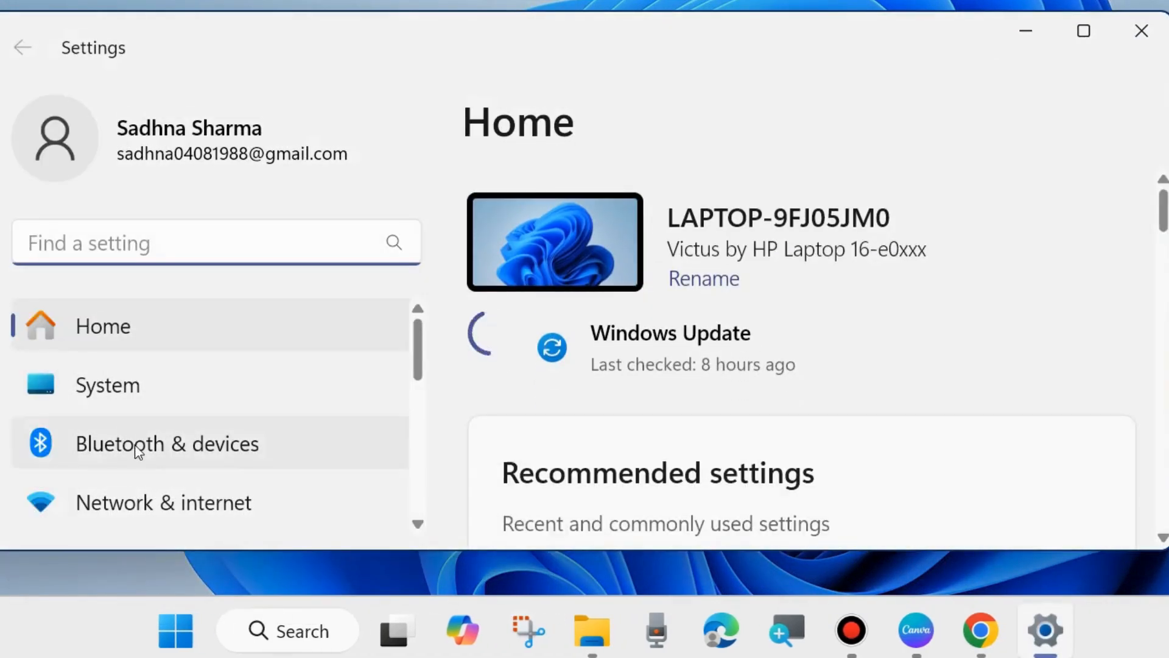
pyautogui.scroll(-8, 138, 444)
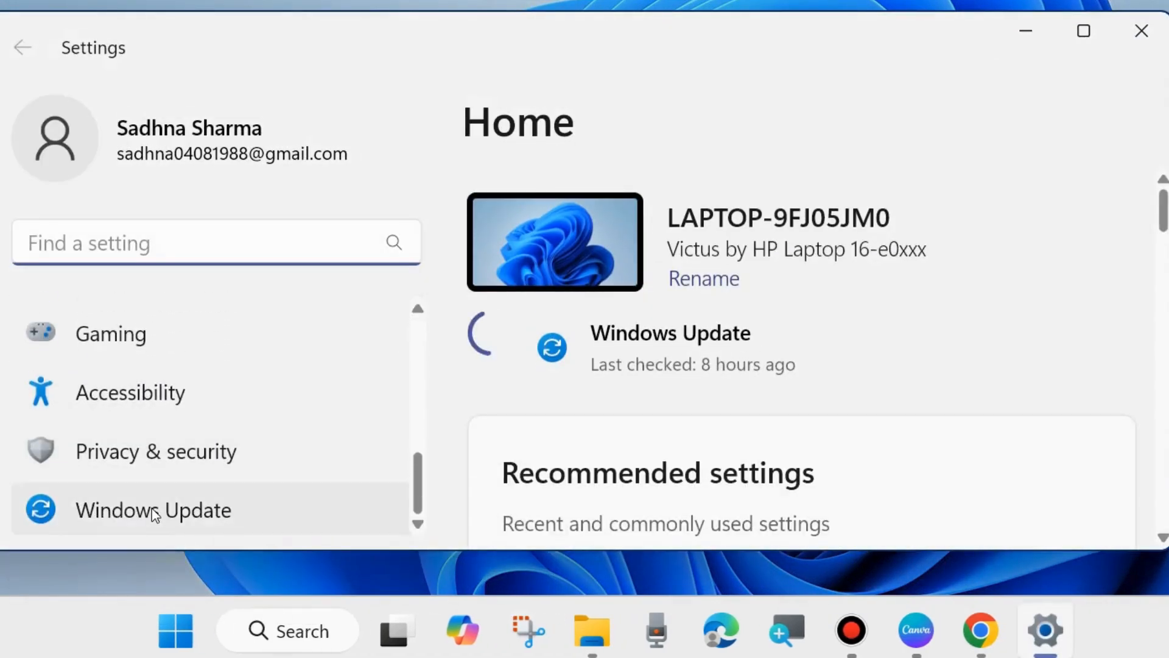
pyautogui.click(154, 511)
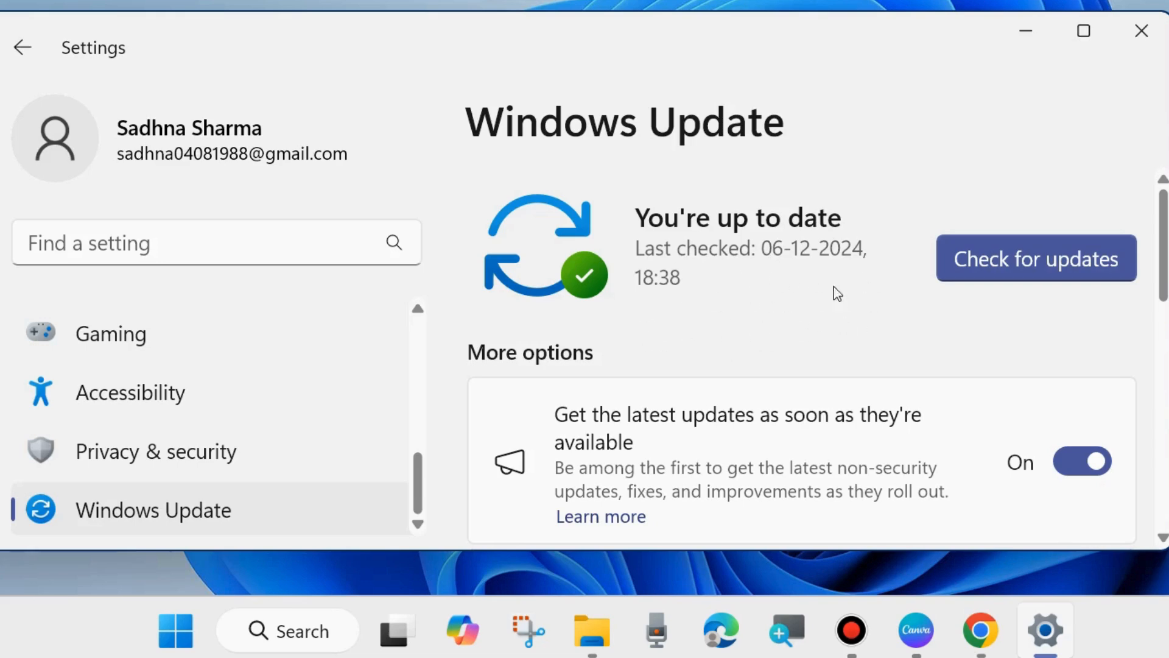
pyautogui.click(1139, 46)
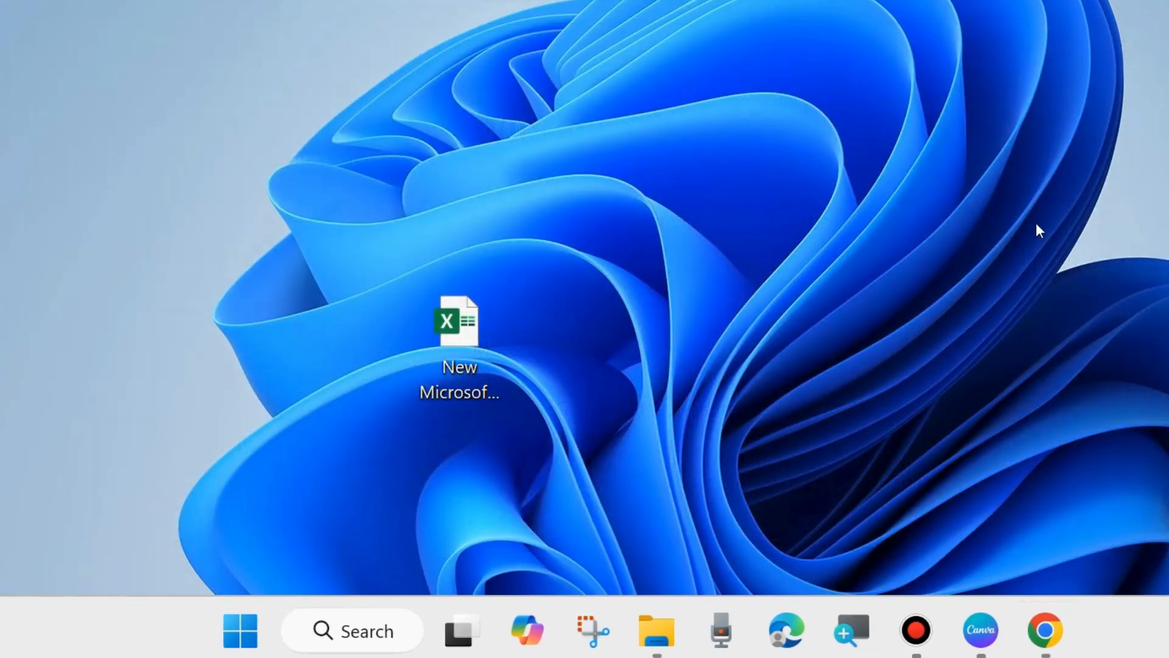